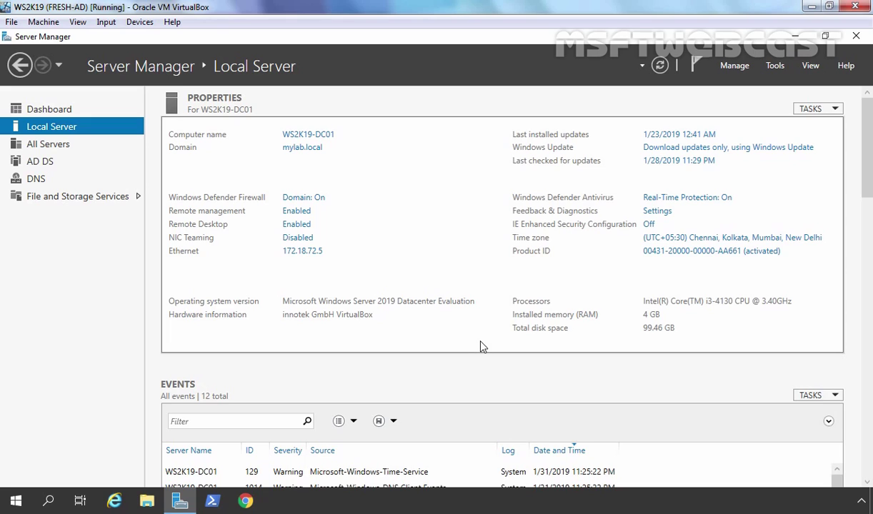
Step: Start adding roles and features with a role-based or feature-based installation on the server WS2K19-DC01.mylab.local
left_click(735, 65)
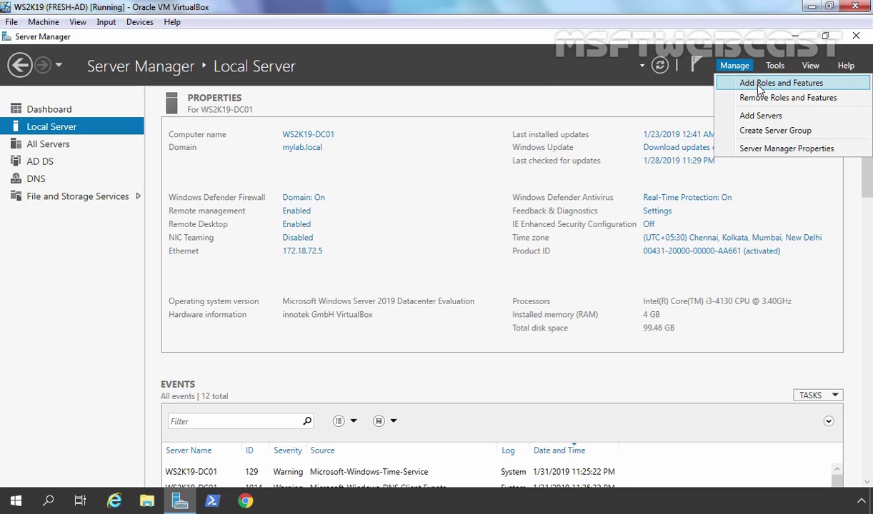
left_click(732, 84)
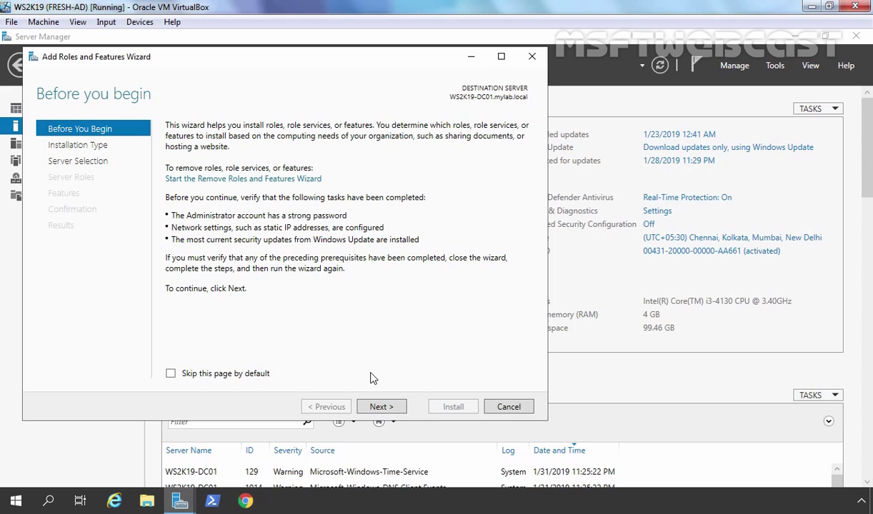
left_click(377, 409)
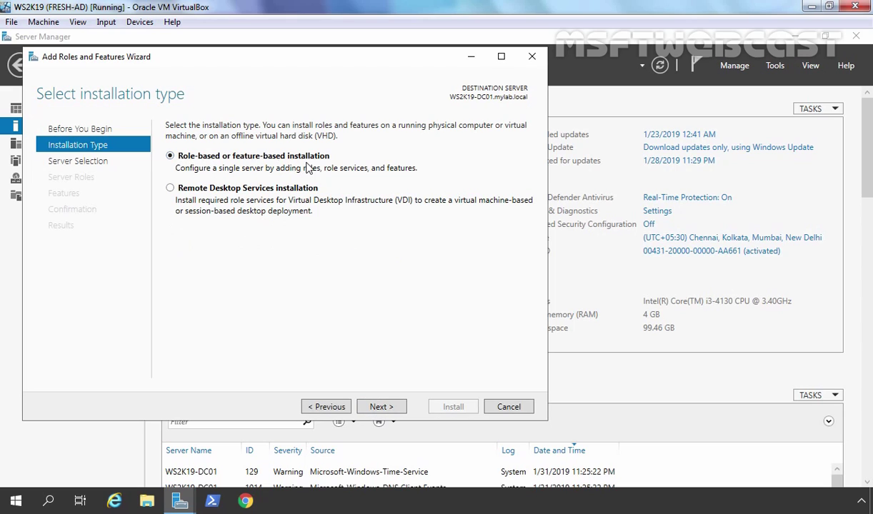
left_click(379, 408)
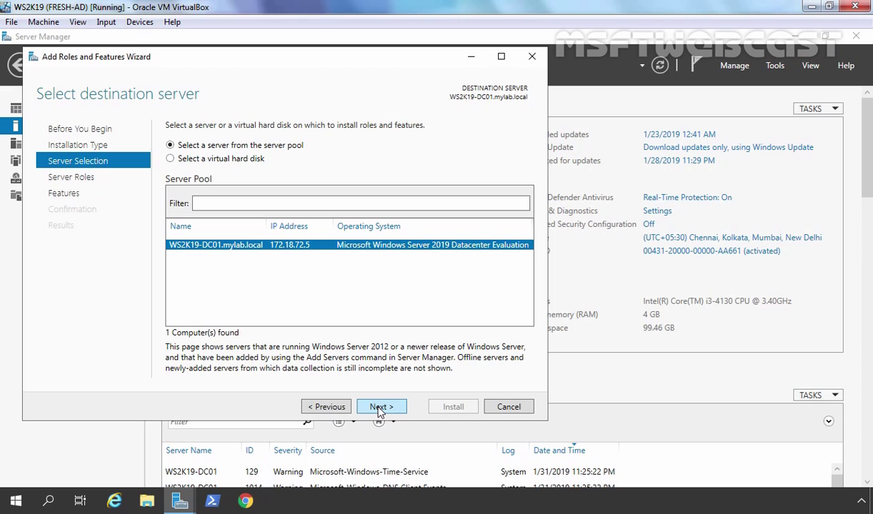
left_click(379, 409)
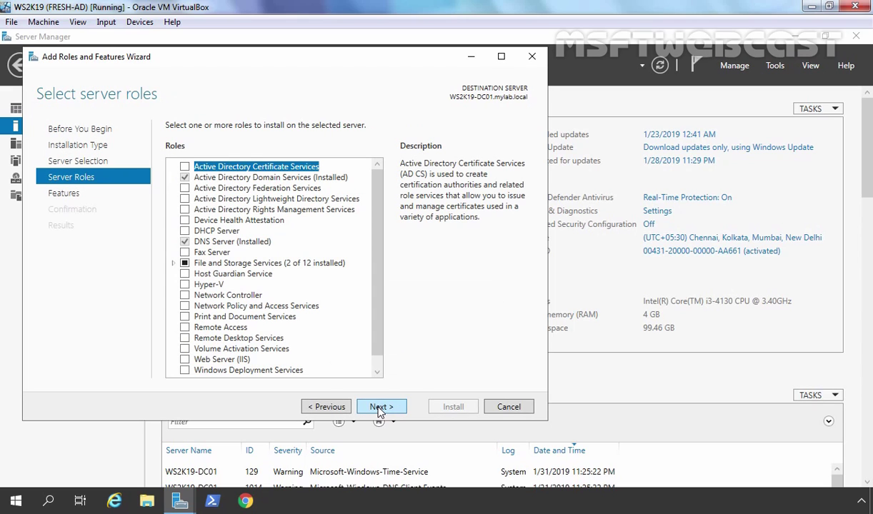
Step: Select the DHCP Server role for installation, including its required DHCP Server Tools management features
left_click(222, 230)
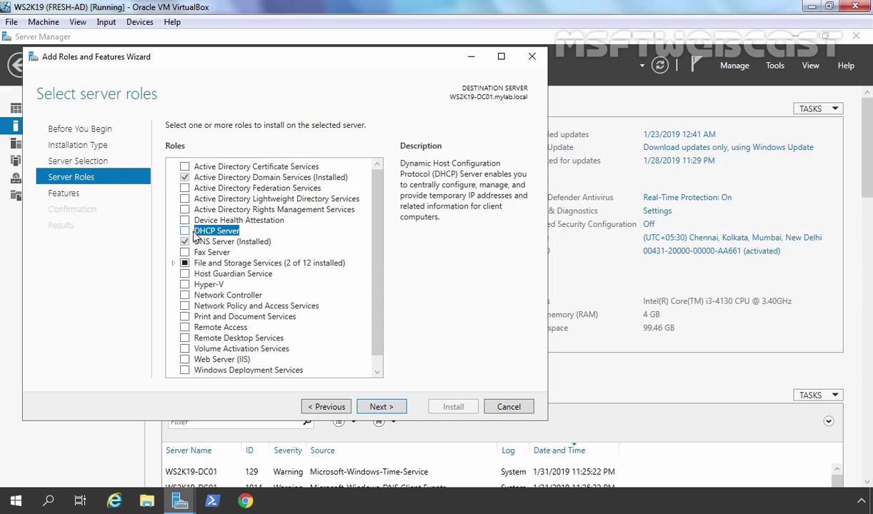
left_click(184, 232)
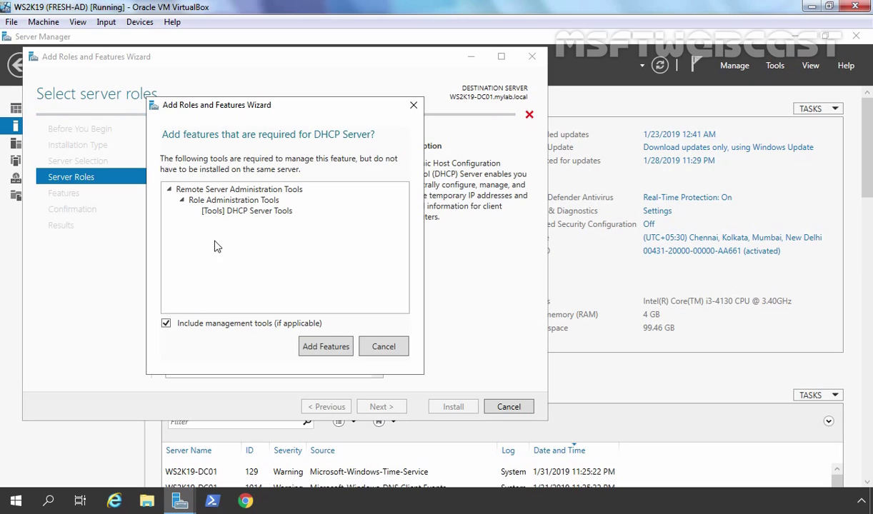
left_click(326, 348)
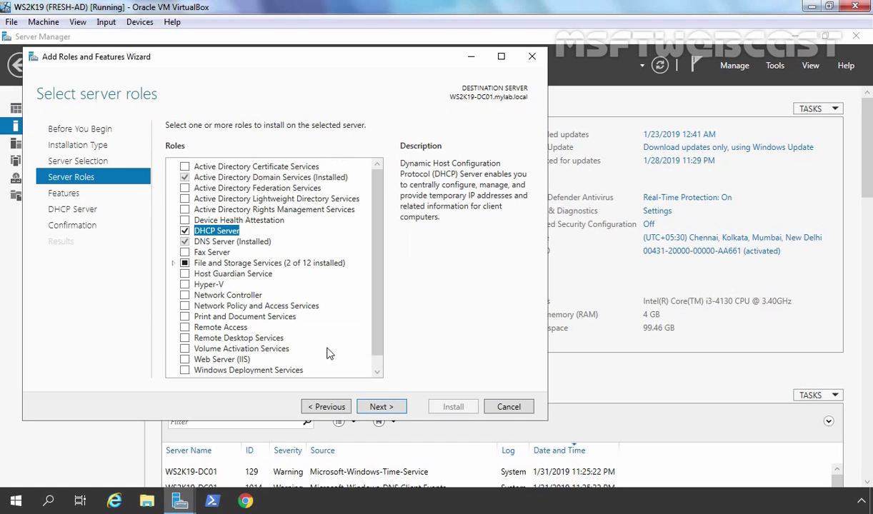
Step: Install the DHCP Server role without selecting additional features, and close the wizard once installation finishes
left_click(383, 411)
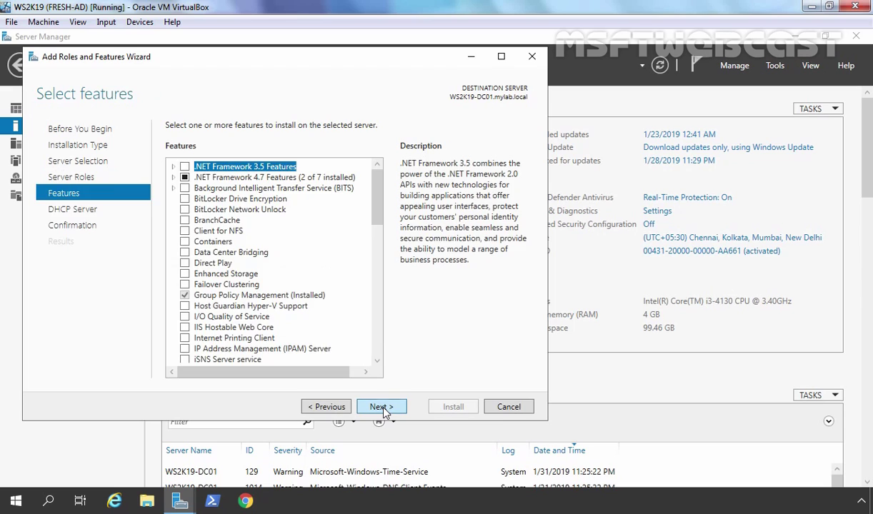
left_click(384, 411)
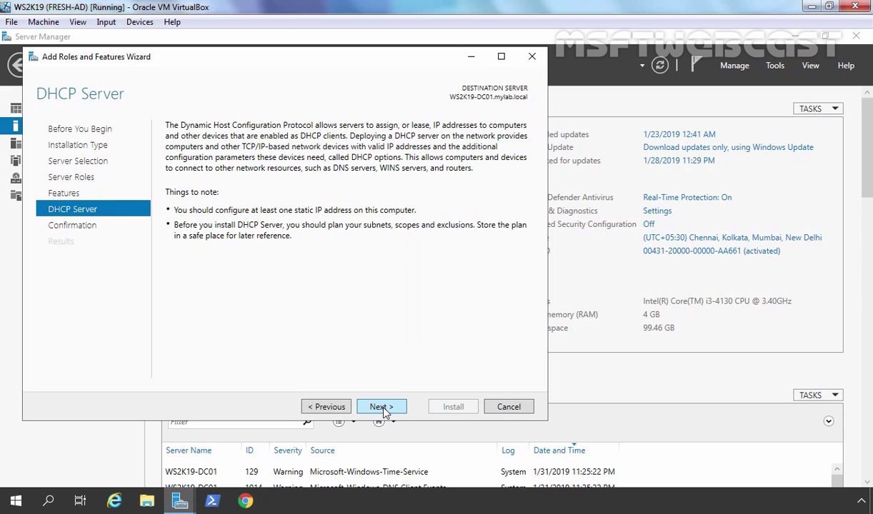
left_click(383, 410)
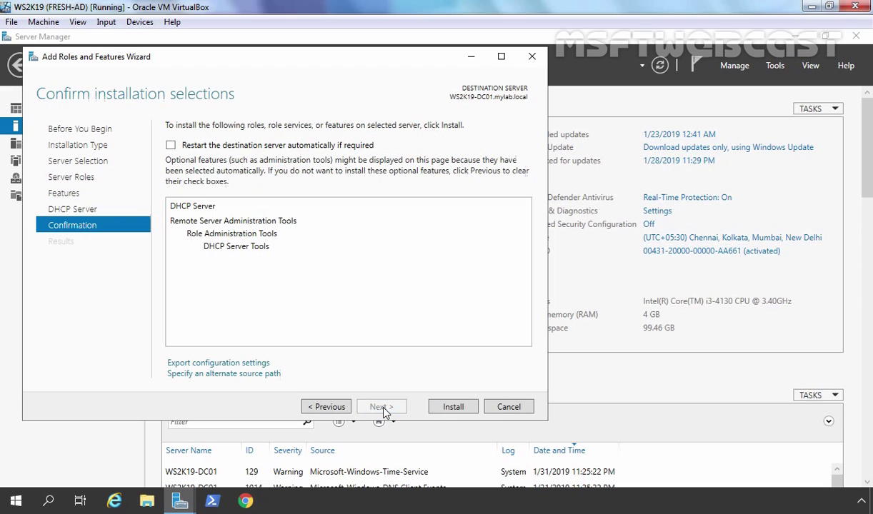
left_click(451, 407)
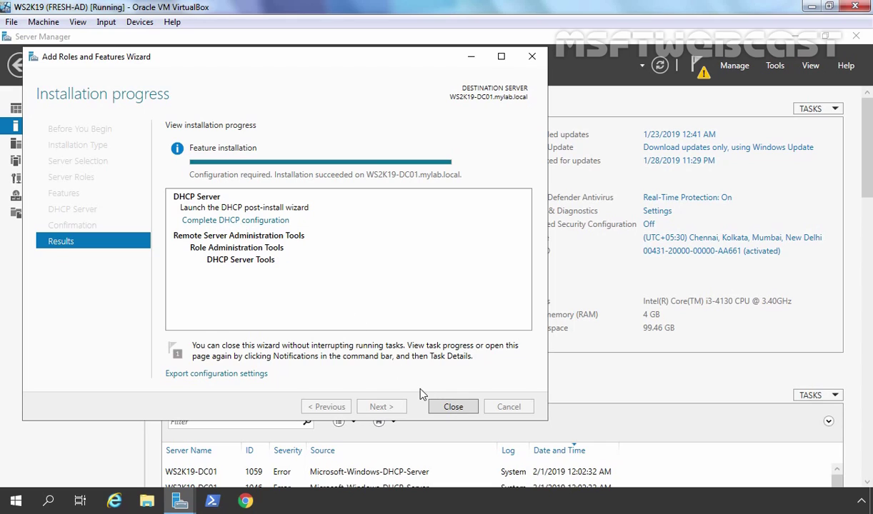
left_click(437, 406)
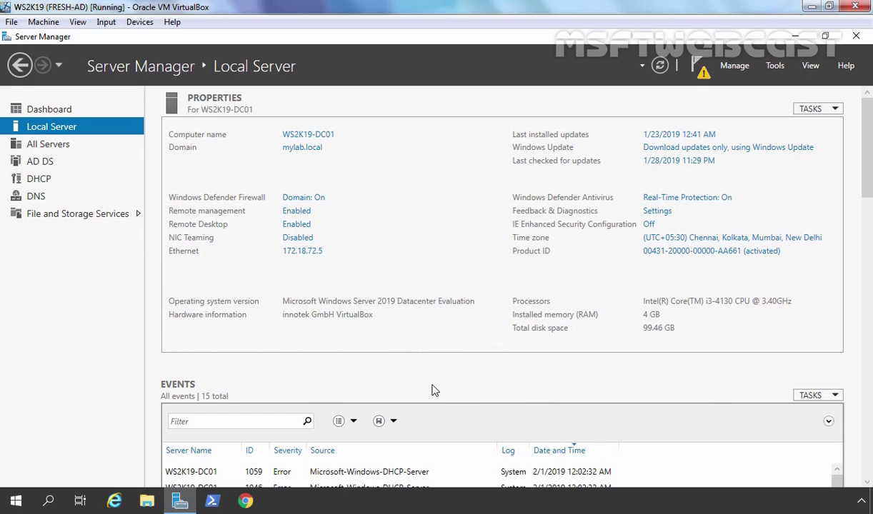
Step: Complete the DHCP post-install configuration, creating the security groups and authorizing the server with the MYLAB\Administrator credentials
left_click(701, 72)
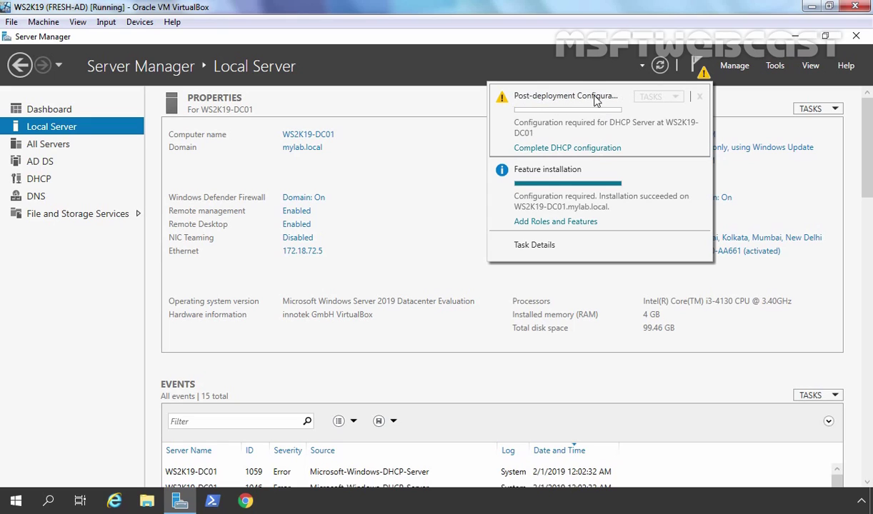
left_click(569, 153)
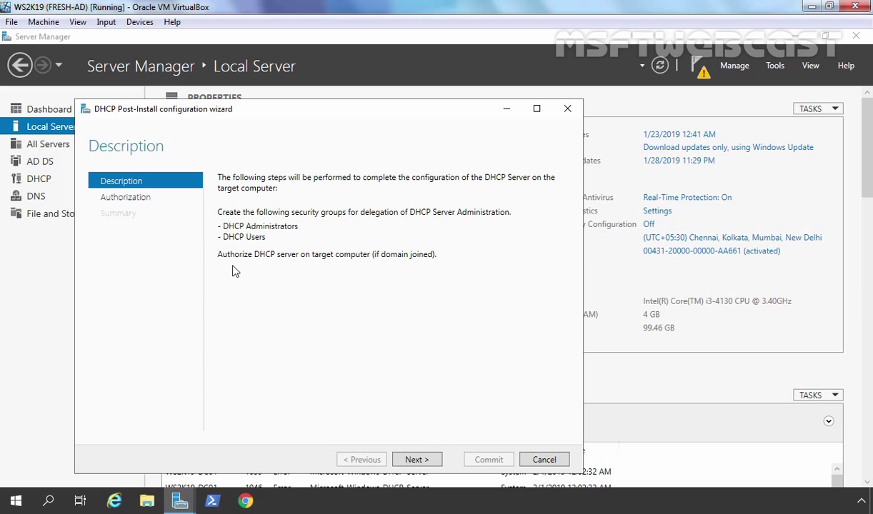
left_click(418, 462)
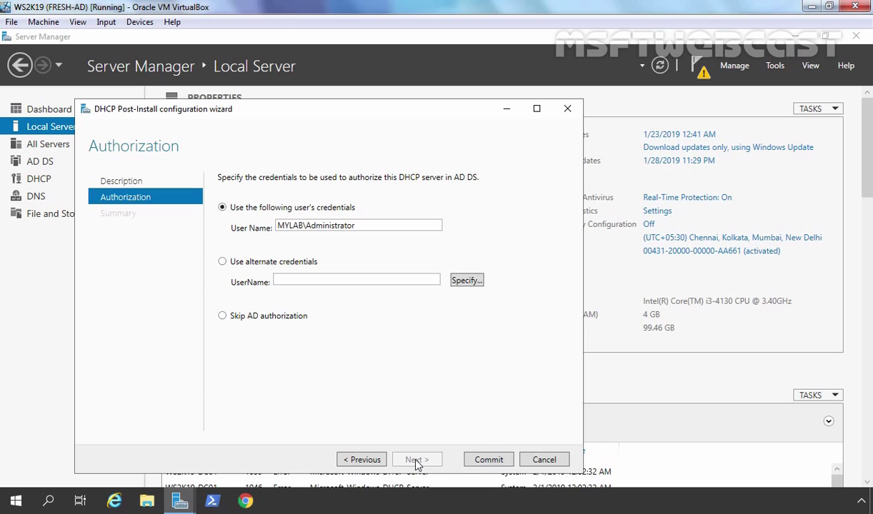
left_click(490, 461)
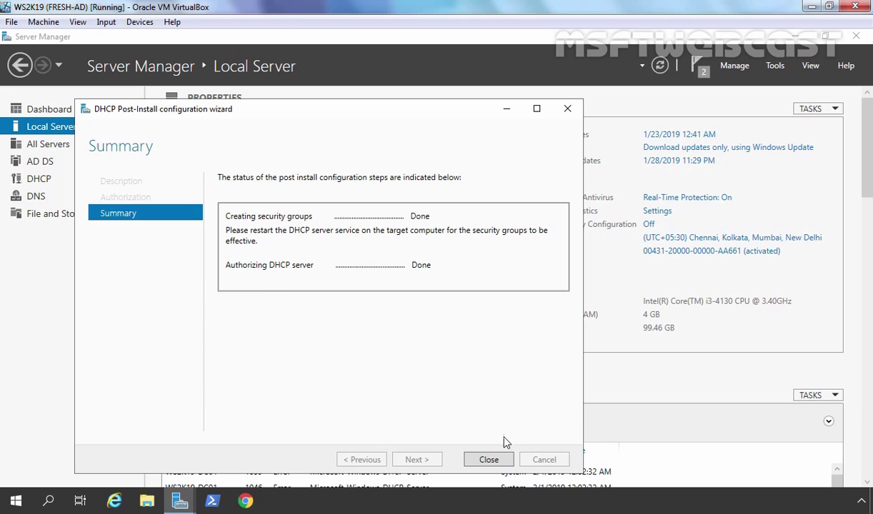
left_click(490, 460)
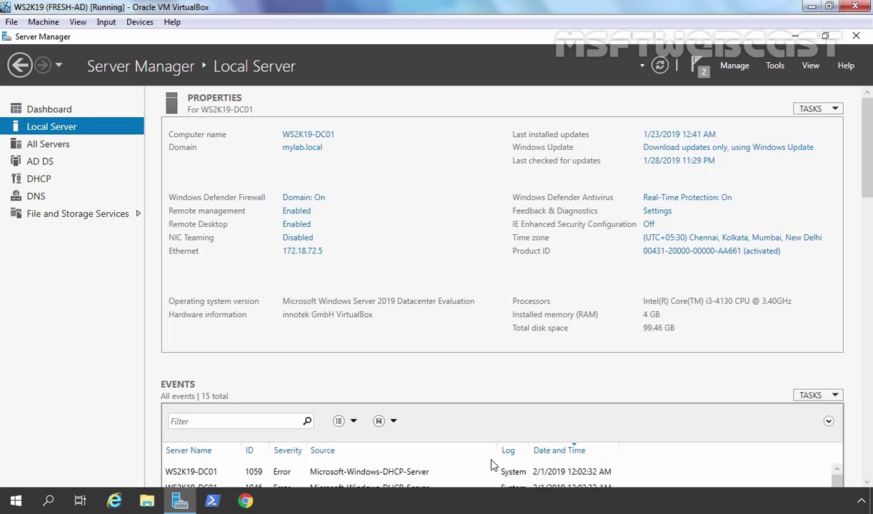
Step: Open the DHCP management console, maximize it, and widen the console tree to show the full server name
left_click(775, 66)
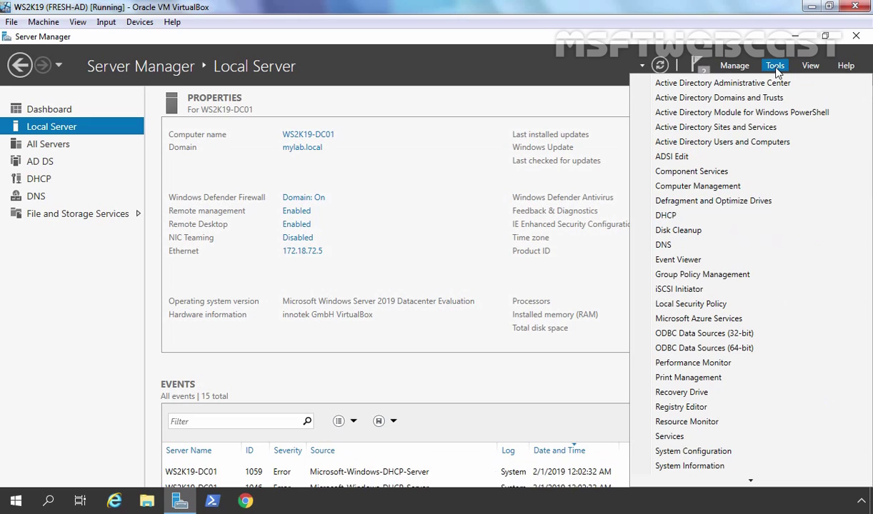
left_click(665, 215)
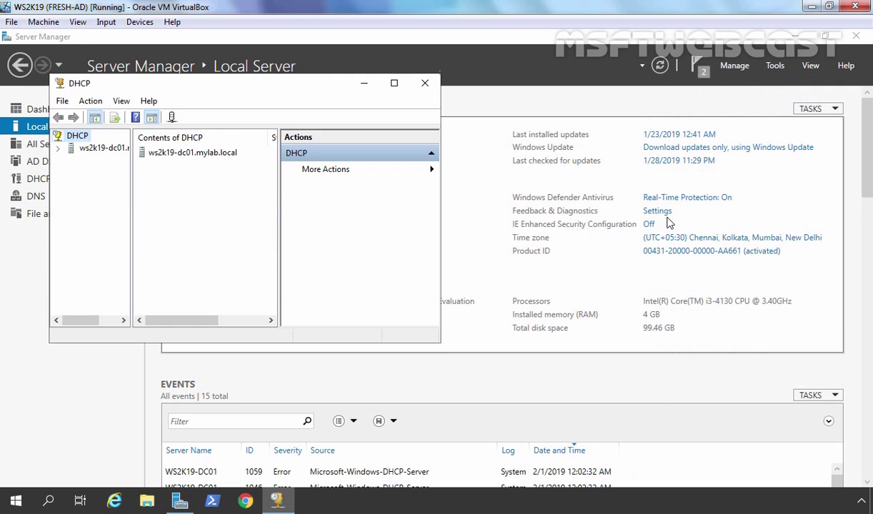
left_click(393, 83)
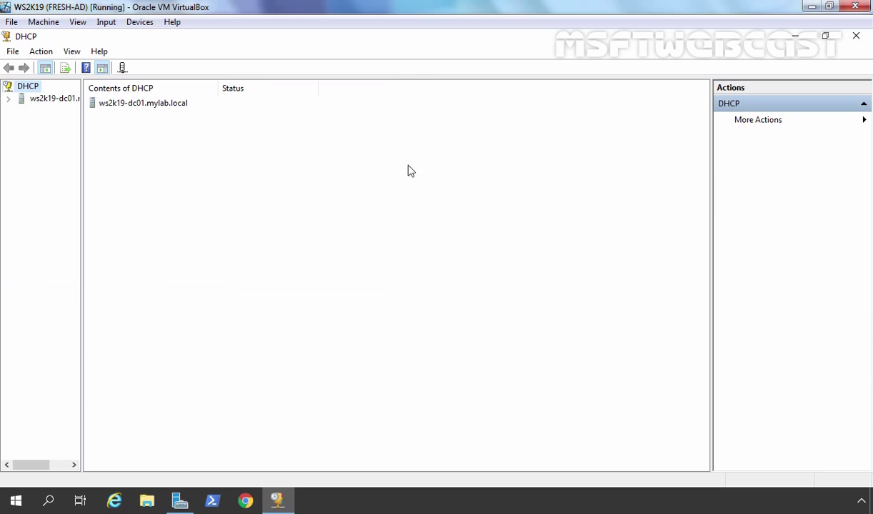
left_click_drag(82, 161, 141, 162)
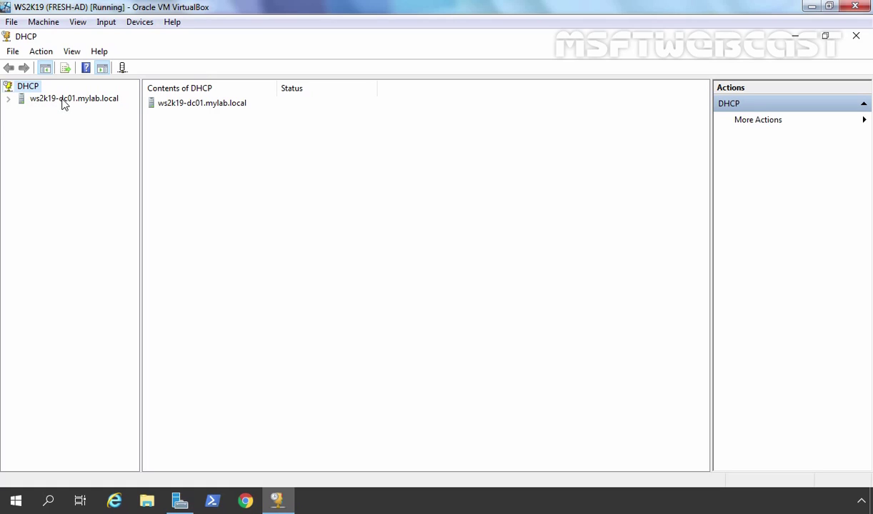
Step: Expand the ws2k19-dc01.mylab.local server and its IPv4 node in the DHCP console tree
left_click(64, 100)
double_click(64, 105)
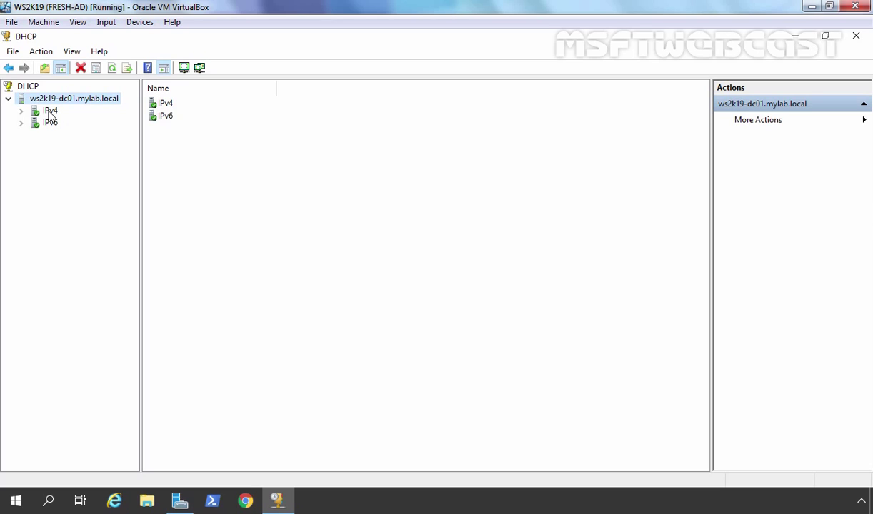
left_click(49, 112)
double_click(50, 112)
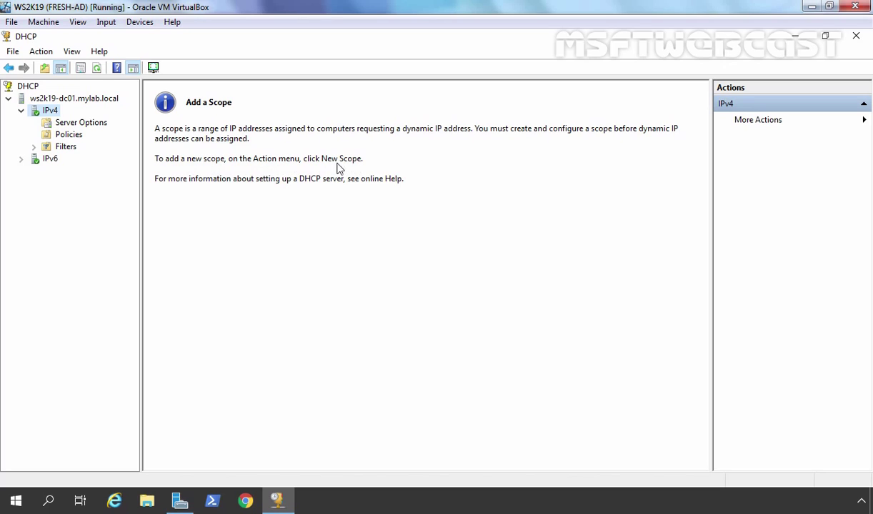
left_click(40, 53)
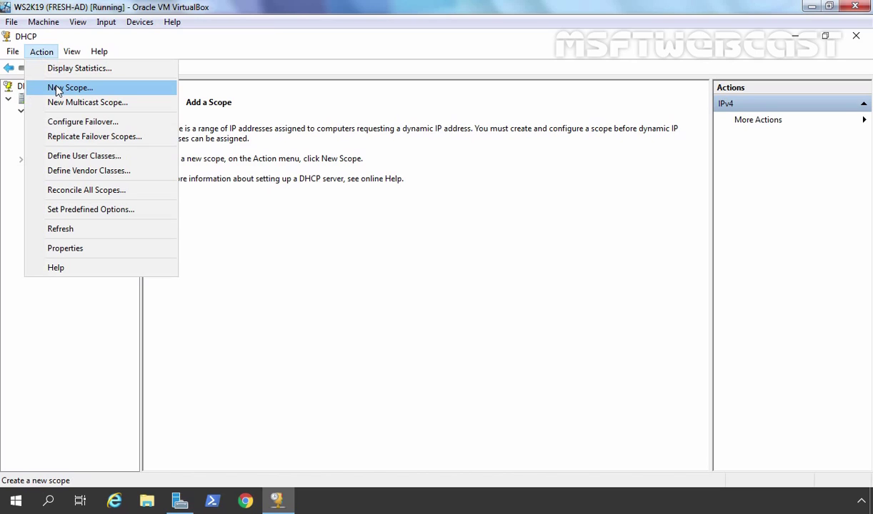
left_click(59, 389)
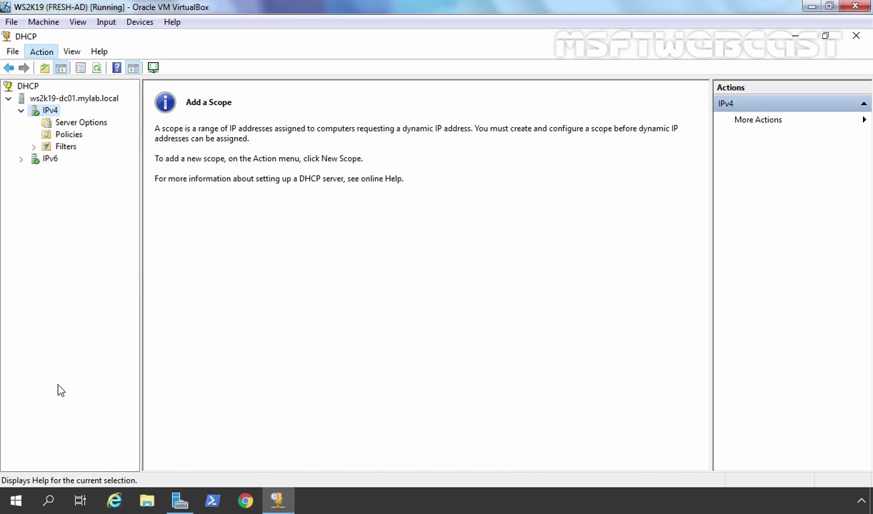
left_click(50, 100)
right_click(50, 102)
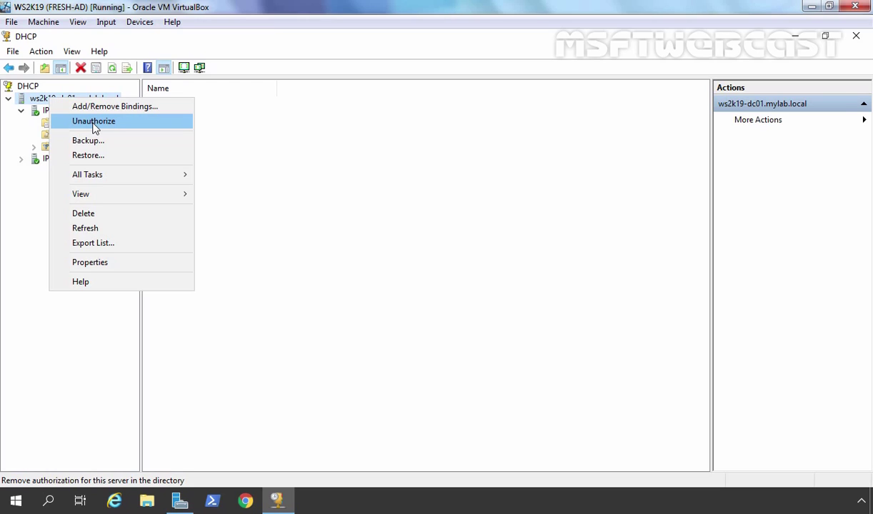
left_click(77, 379)
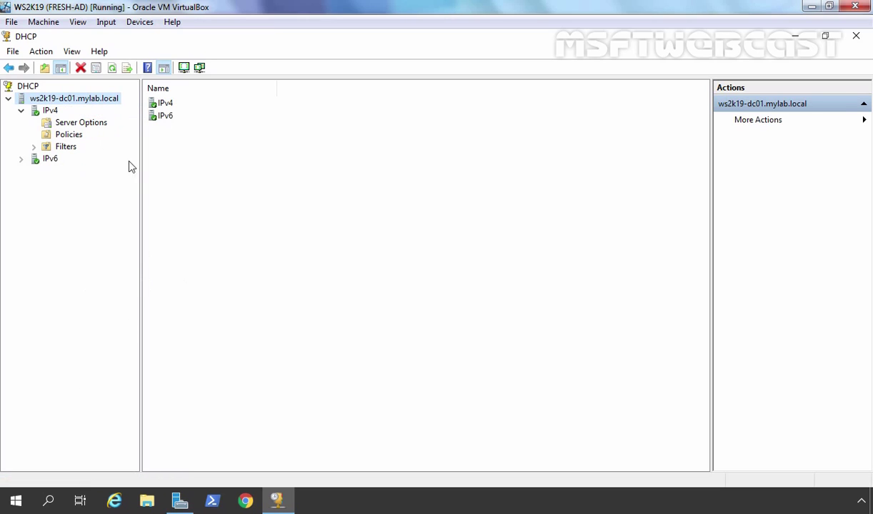
Step: Start a new scope under IPv4 and name it SCOPE-A, leaving the description blank
left_click(50, 111)
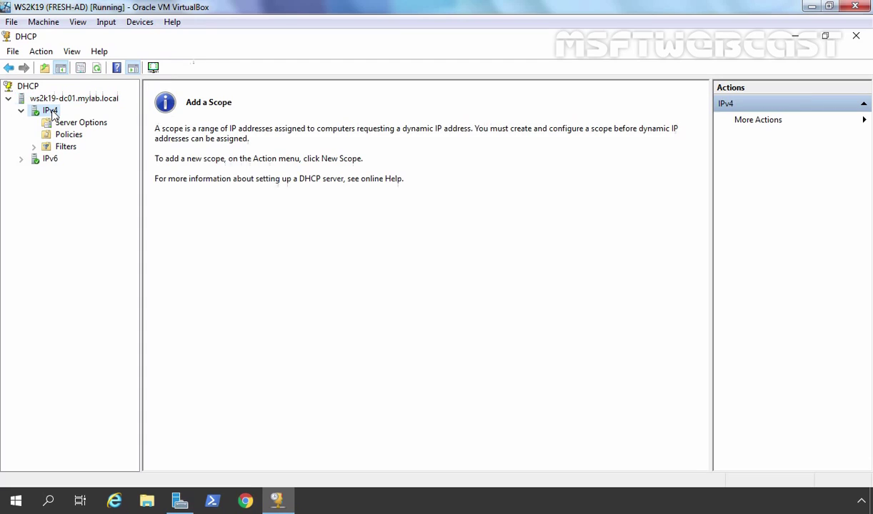
right_click(53, 115)
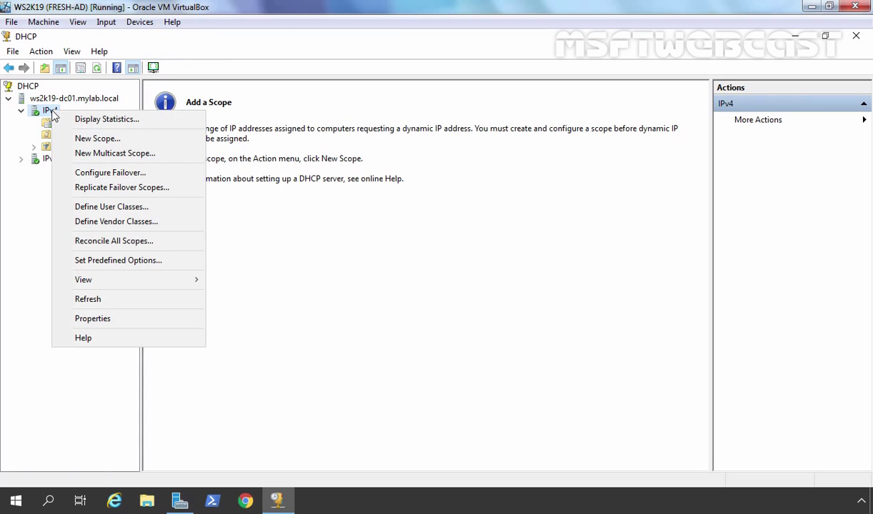
left_click(80, 140)
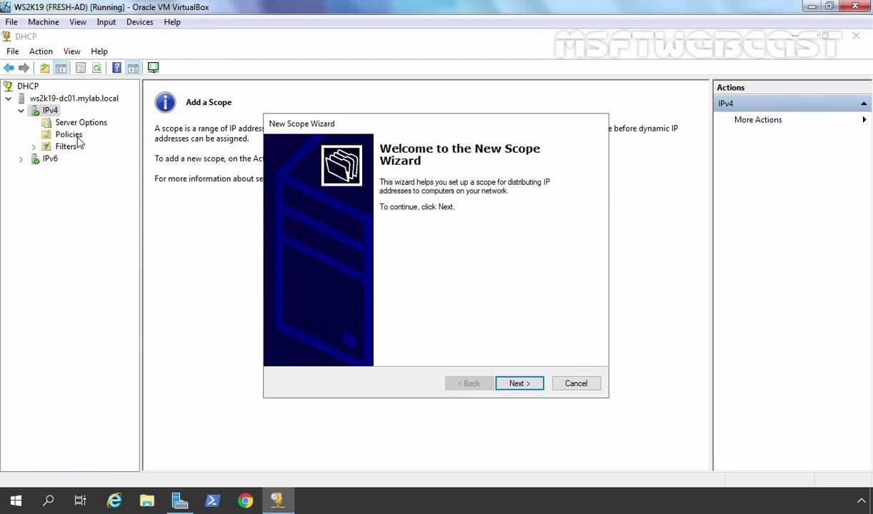
left_click(519, 383)
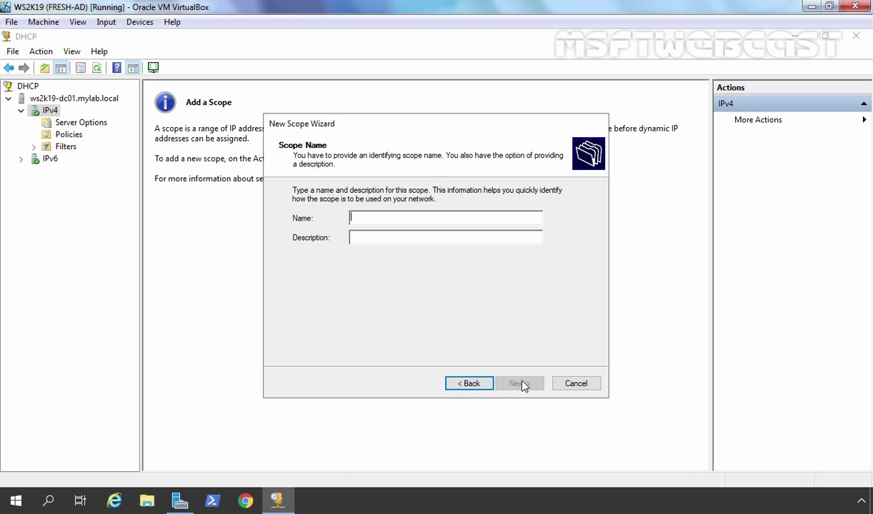
type("SC")
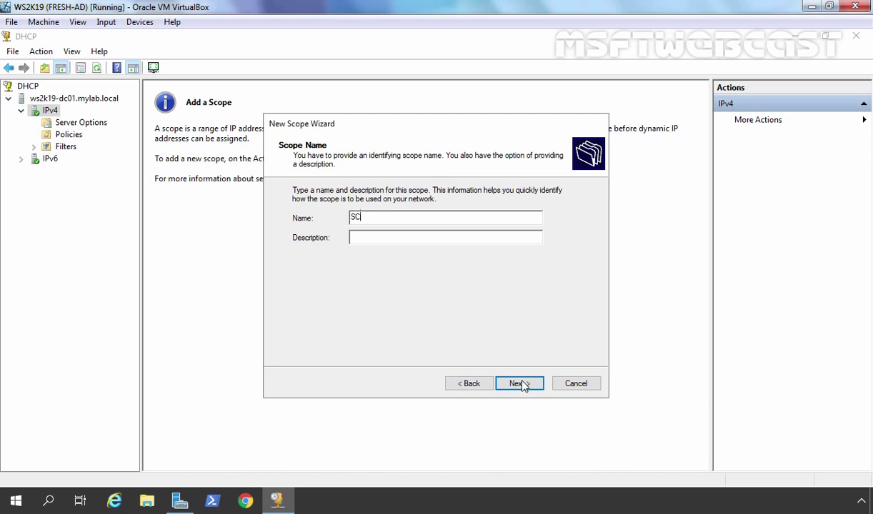
type("OPE-A")
left_click(521, 385)
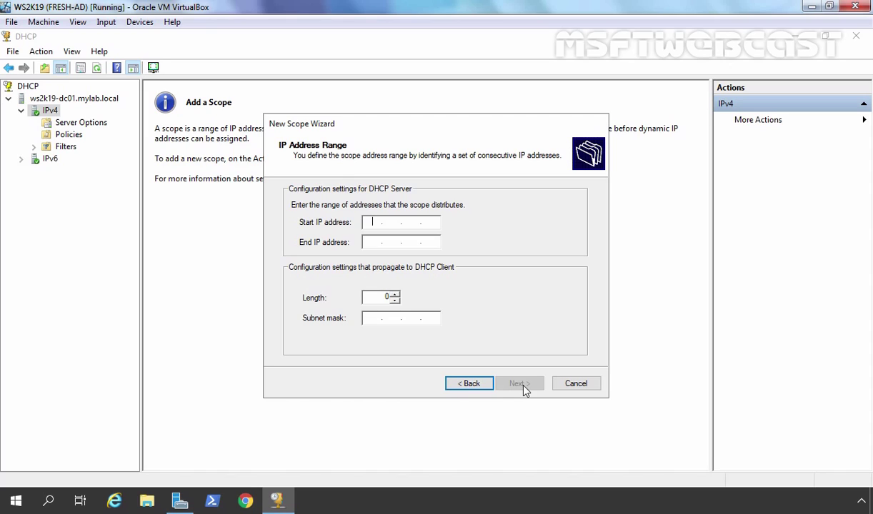
Step: Set the scope's address range to start at 172.18.72.100 and end at 172.18.72.254
type("172.18.72.100")
key("Tab")
type("172 . 18 . 72 . 254")
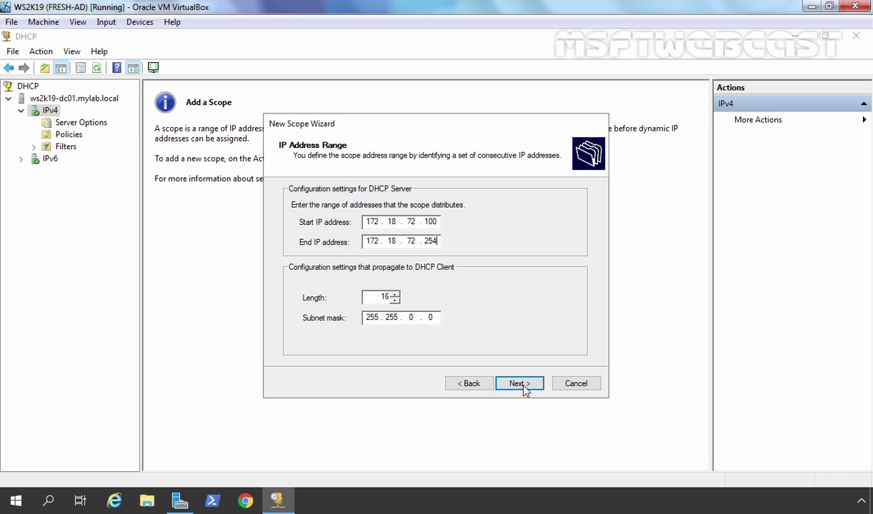
Step: Set the scope's subnet mask length to 24 and continue without adding any address exclusions or a subnet delay
double_click(385, 297)
type("24")
left_click(519, 385)
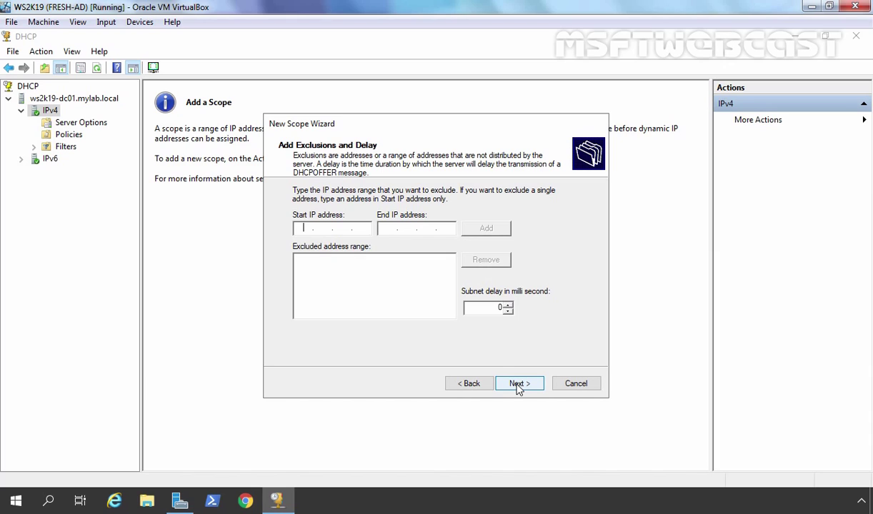
left_click(518, 384)
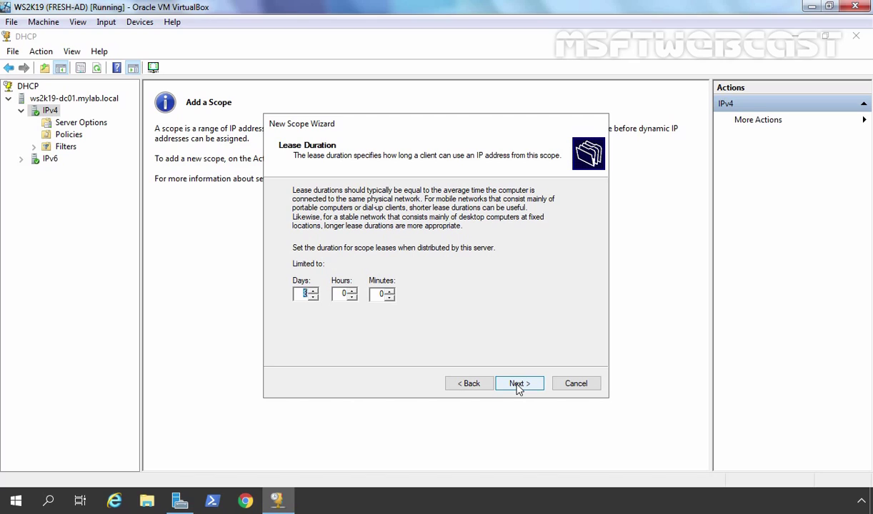
Step: Limit the scope's lease duration to 0 days and 8 hours
type("0")
key("Tab")
type("8")
left_click(518, 385)
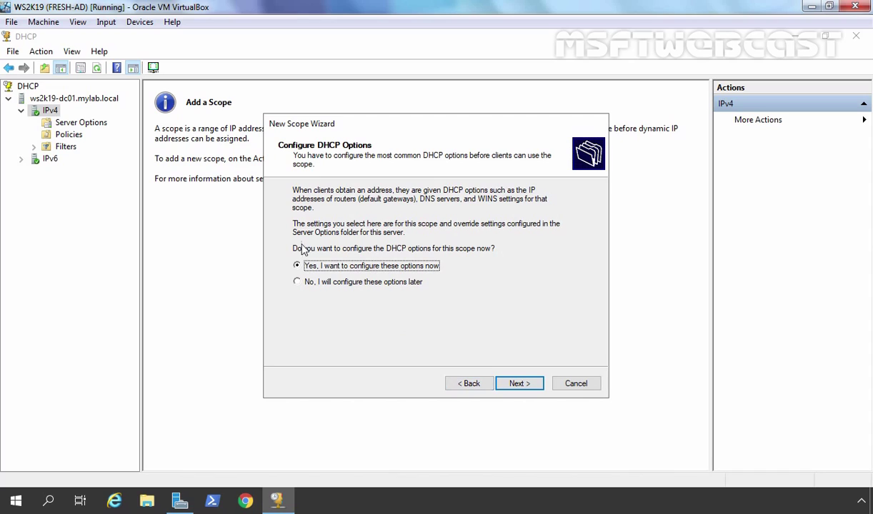
Step: Choose to configure the DHCP options now and add 172.18.72.1 as the scope's default gateway
left_click(318, 282)
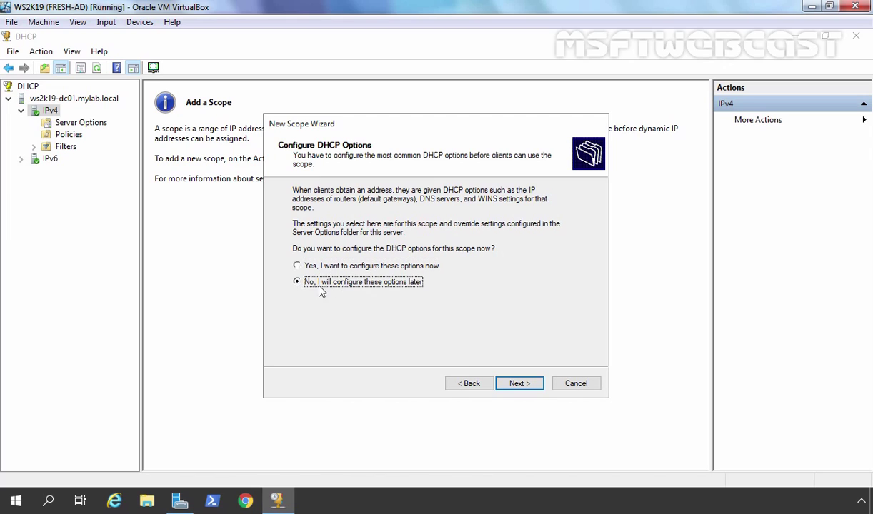
left_click(300, 265)
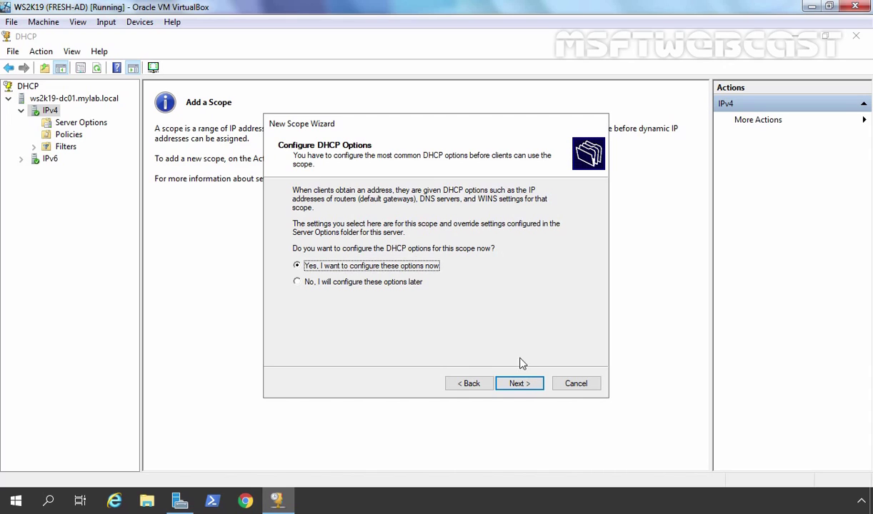
left_click(518, 385)
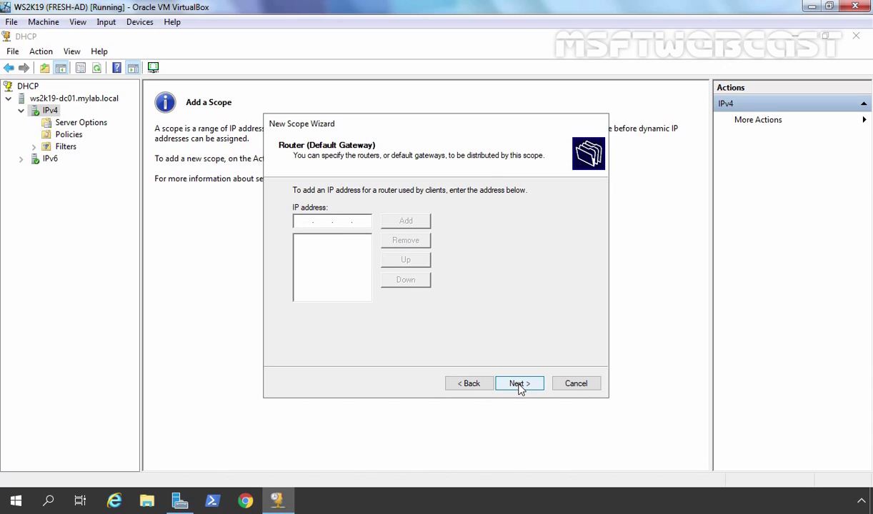
type("172.18.72.1")
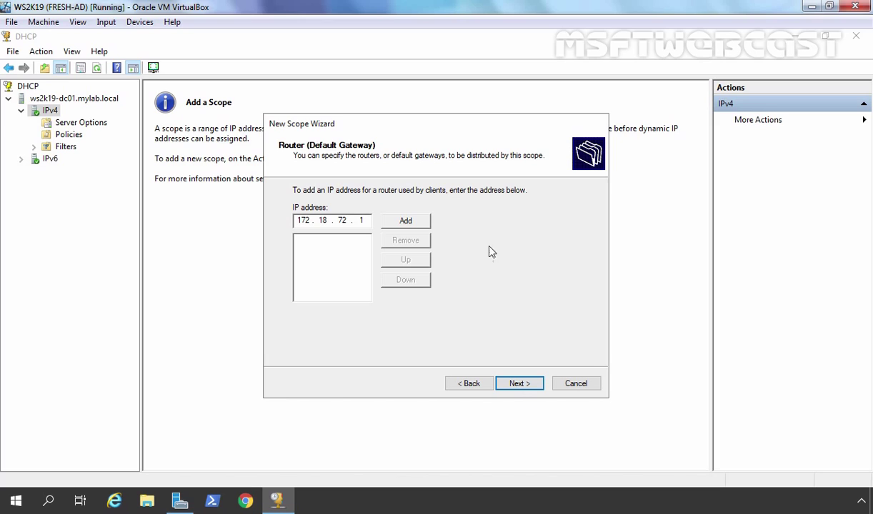
left_click(404, 222)
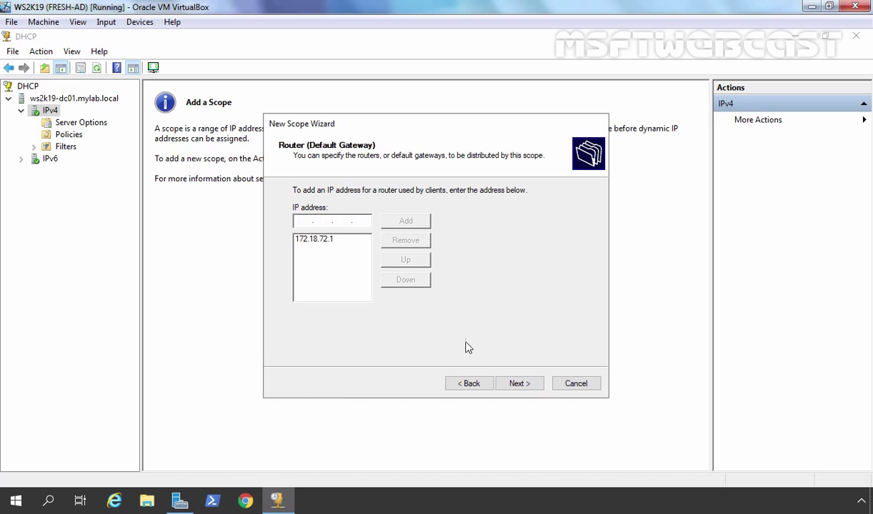
left_click(520, 385)
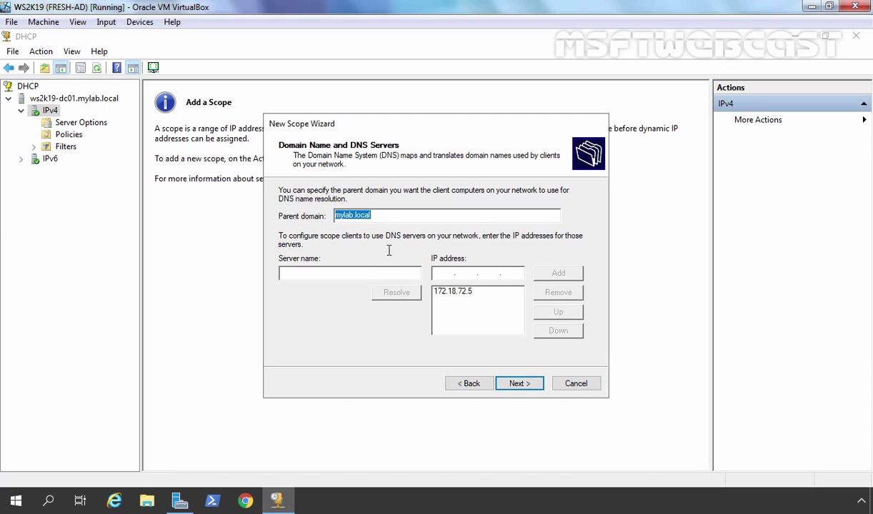
Step: Remove 172.18.72.5 from the DNS server list and clear the leftover IP address entry
left_click(451, 293)
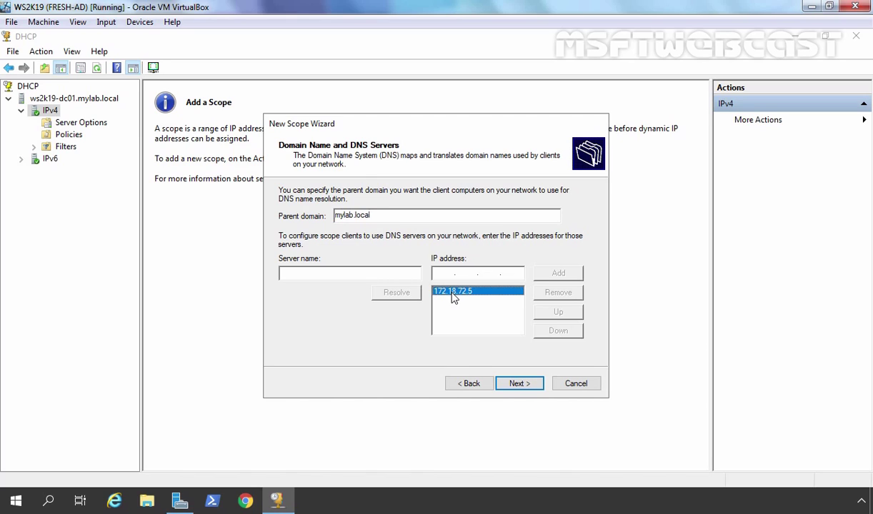
left_click(560, 293)
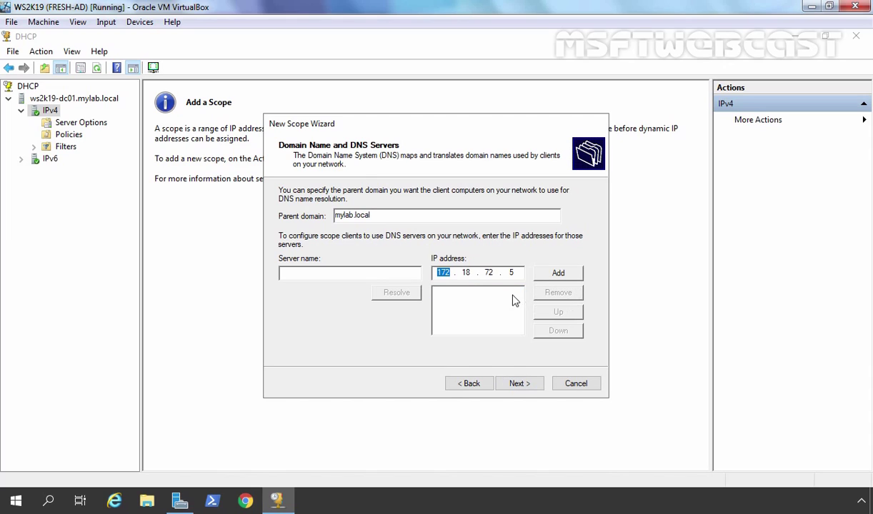
left_click(520, 273)
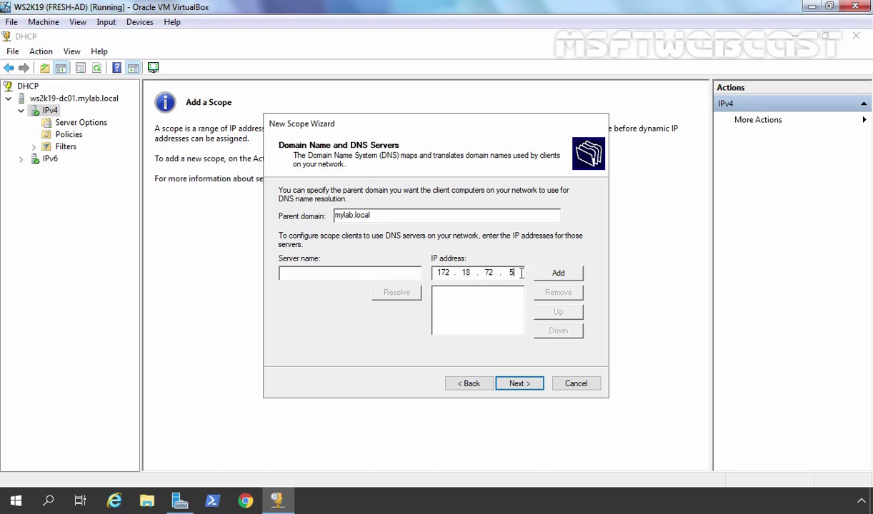
key("BackSpace")
key("BackSpace")
key("BackSpace")
key("BackSpace")
key("BackSpace")
key("BackSpace")
key("BackSpace")
key("BackSpace")
Step: Resolve the DNS server name ws2k19-dc01.mylab.local and add its address 172.18.72.5 to the scope's DNS servers
left_click(352, 273)
type("ws2")
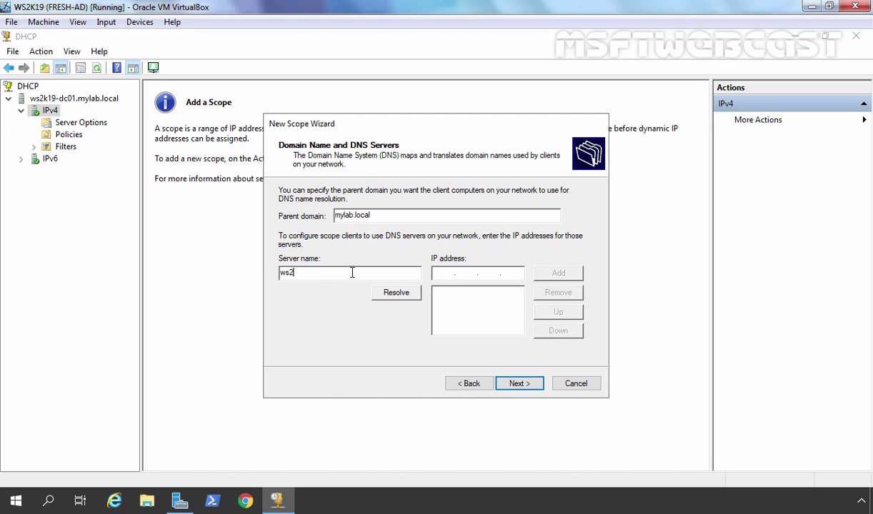
type("k19-dc01.mylab.local")
left_click(395, 295)
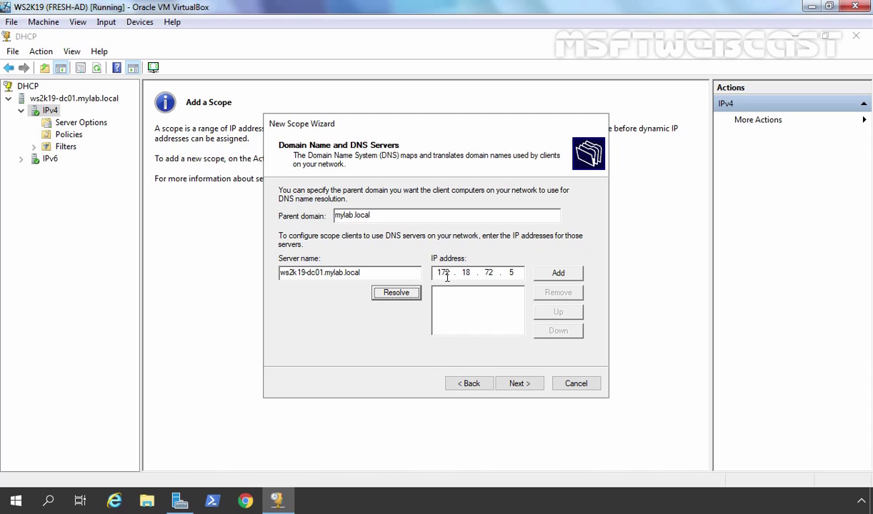
left_click(558, 276)
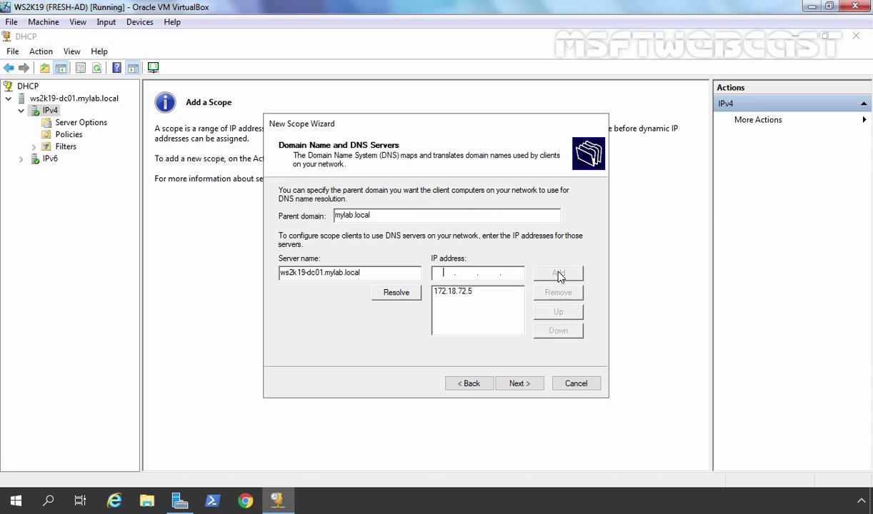
left_click(519, 384)
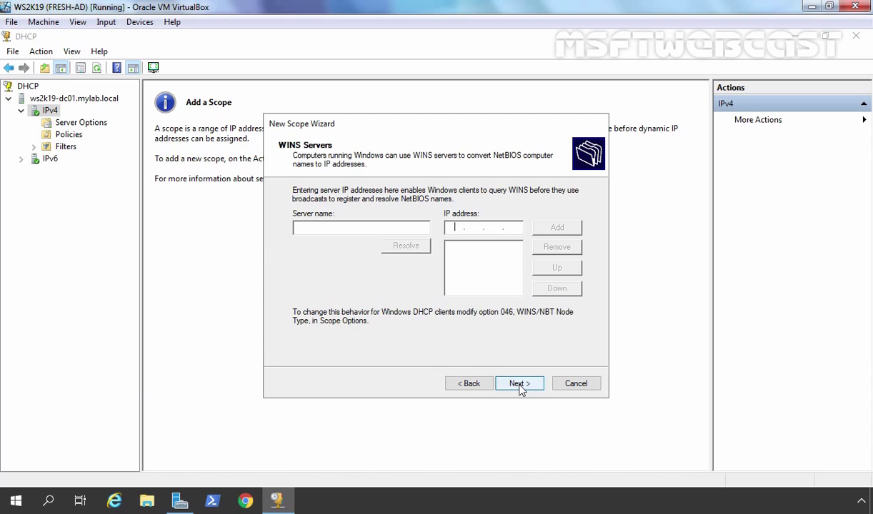
Step: Leave the WINS servers empty, choose to activate the scope later, and finish the New Scope Wizard
left_click(519, 385)
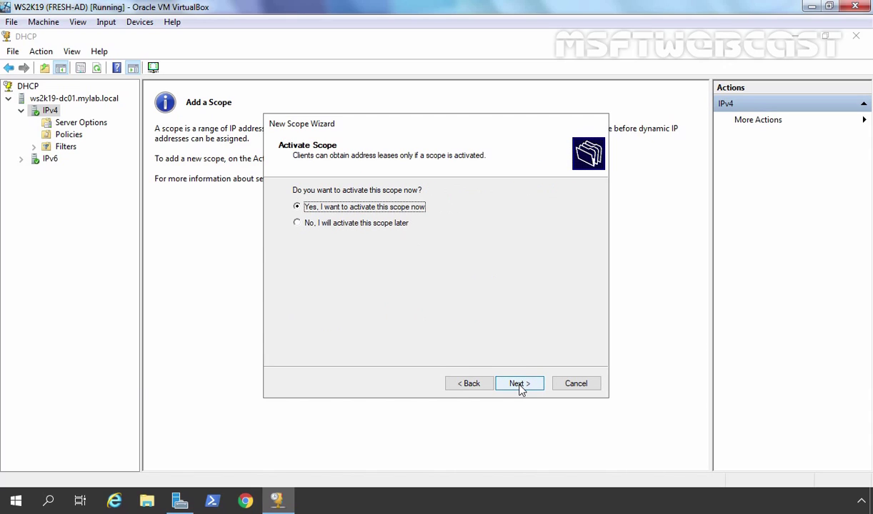
left_click(298, 223)
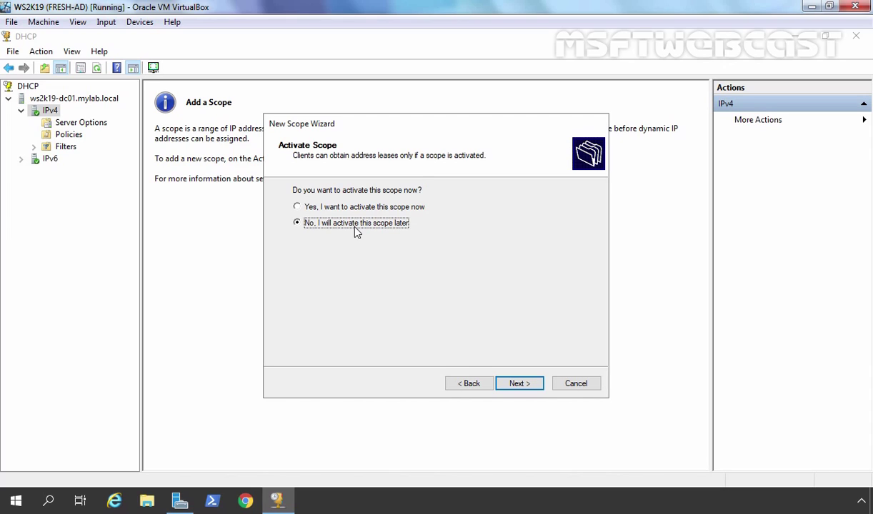
left_click(518, 383)
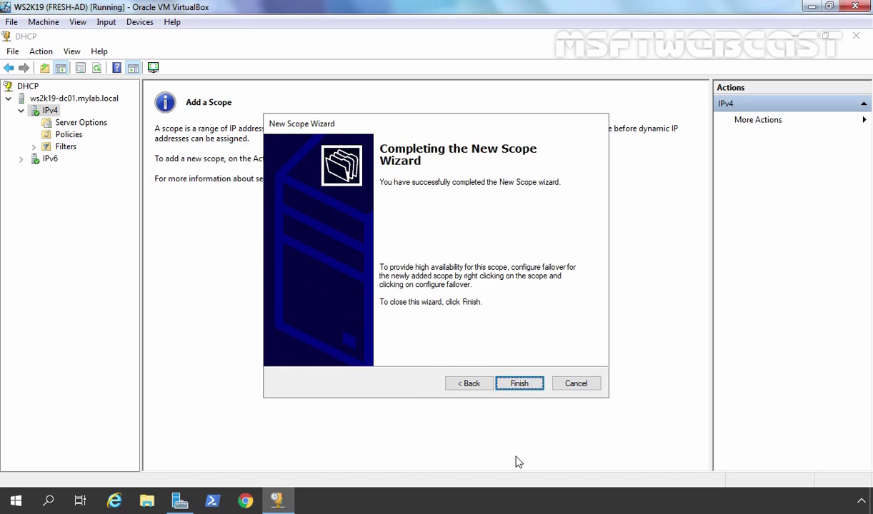
left_click(519, 385)
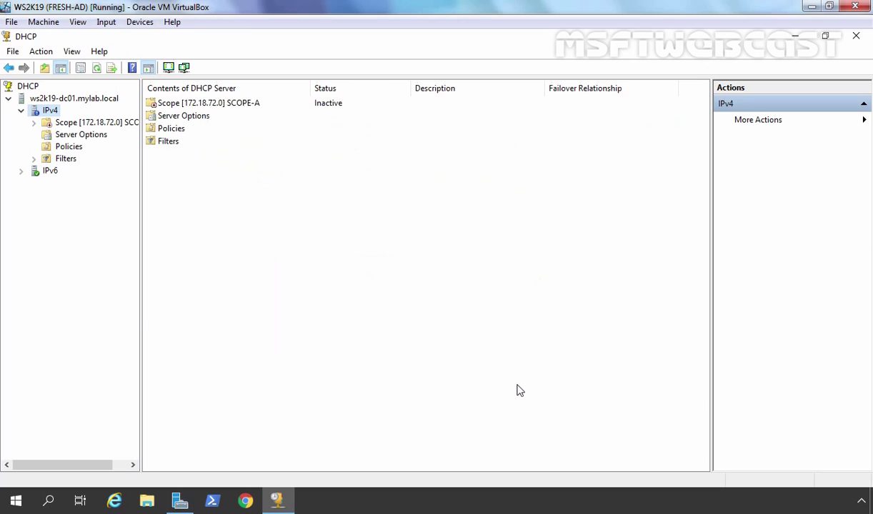
Step: Widen the console tree to show the full scope name and expand the SCOPE-A scope
left_click(100, 123)
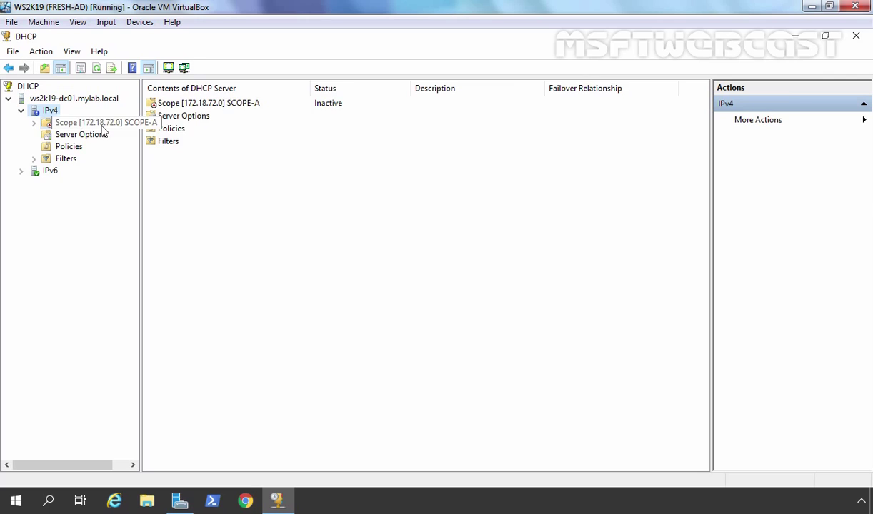
left_click_drag(137, 187, 207, 189)
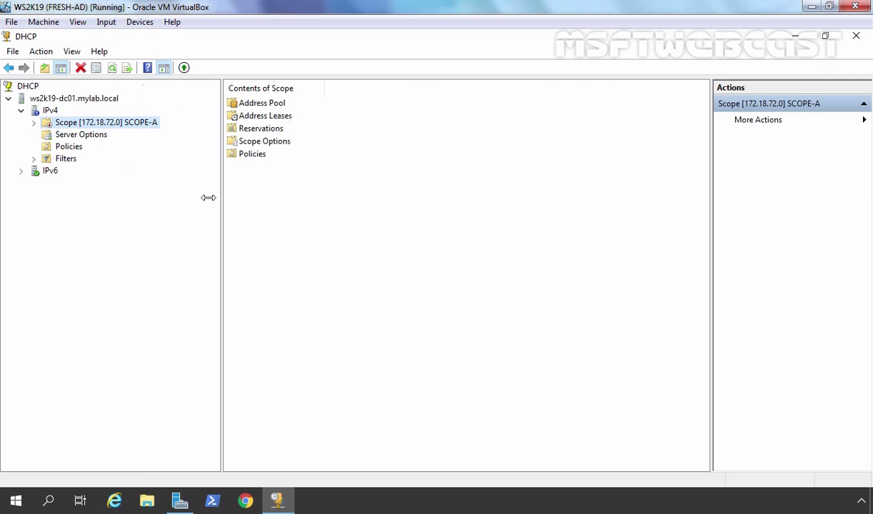
double_click(53, 125)
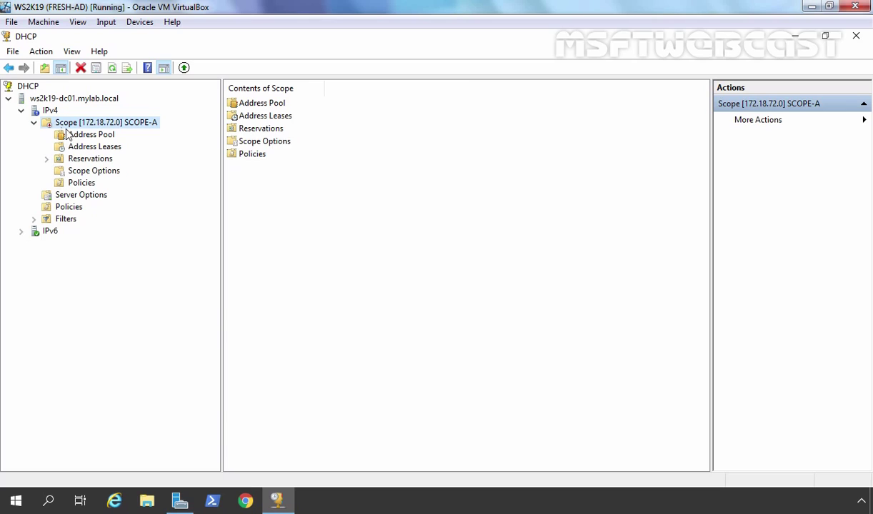
Step: Review SCOPE-A's address pool, address leases, reservations, and its router, DNS server and domain name options
left_click(88, 136)
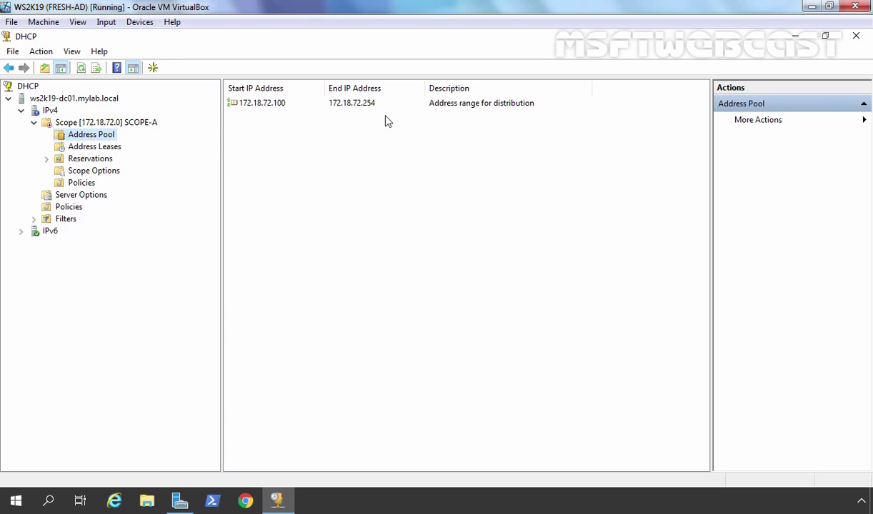
left_click(92, 148)
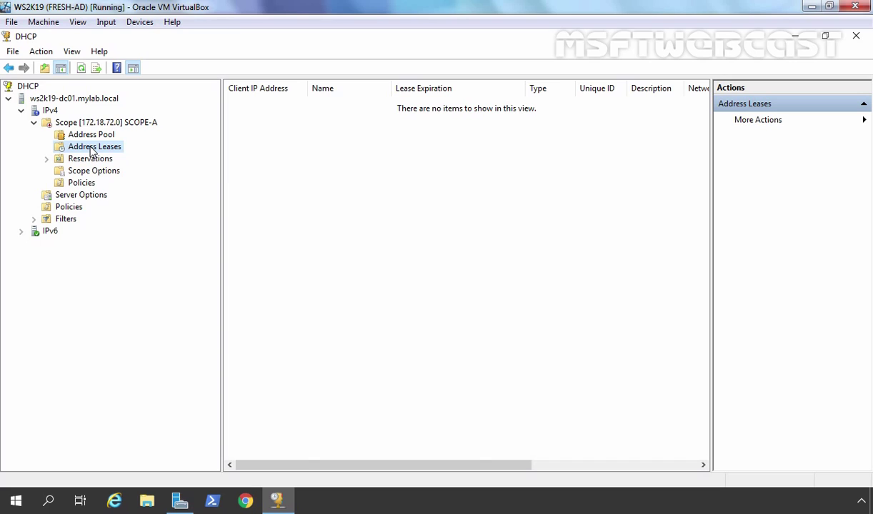
left_click(90, 159)
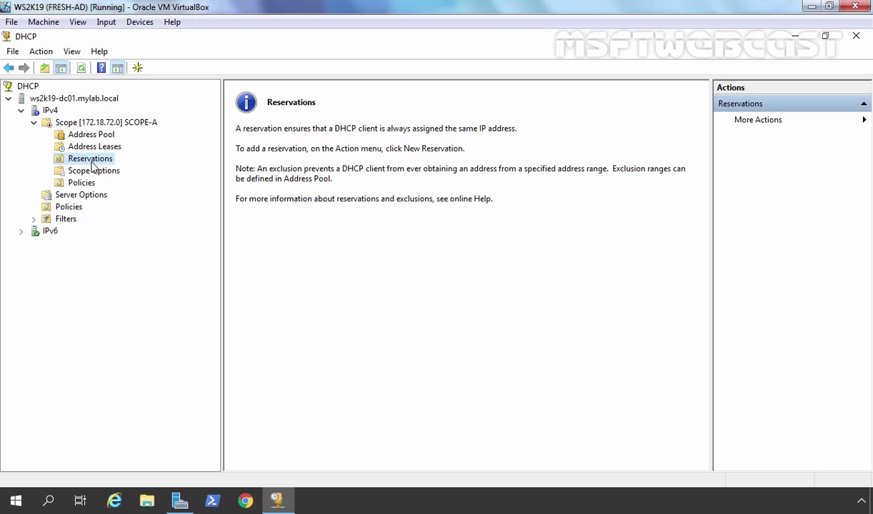
left_click(89, 172)
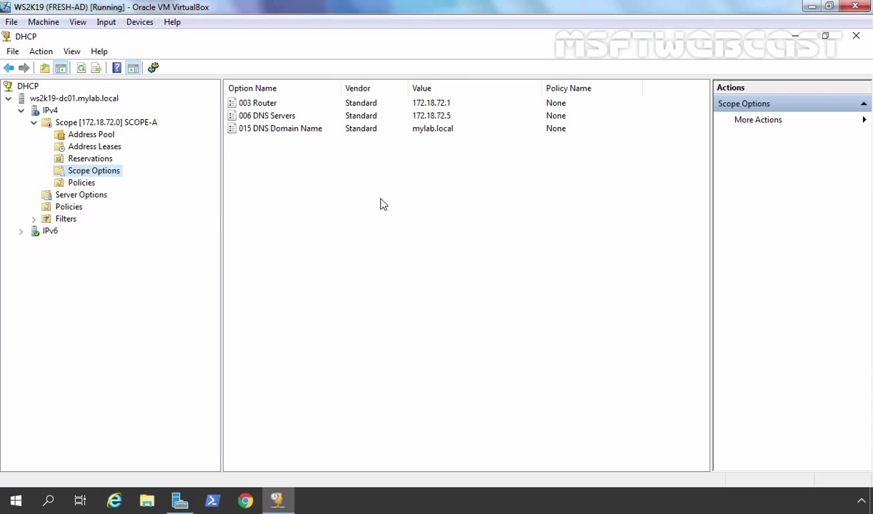
left_click(254, 104)
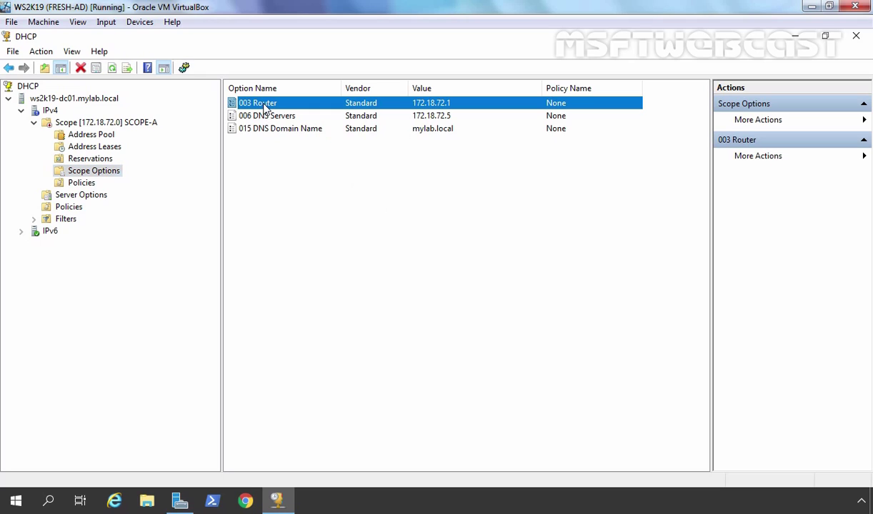
left_click(283, 117)
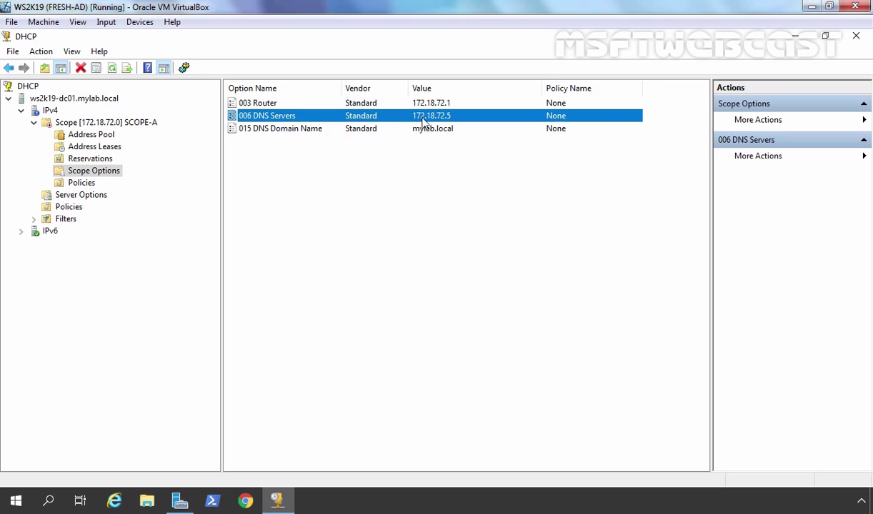
left_click(289, 130)
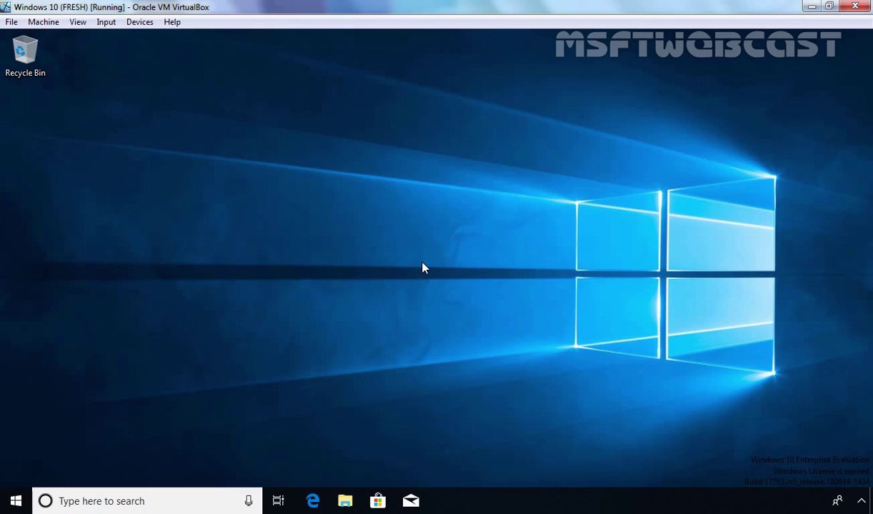
Step: Open the Internet Protocol Version 4 (TCP/IPv4) properties of the Ethernet adapter on the Windows 10 client
right_click(15, 501)
left_click(57, 232)
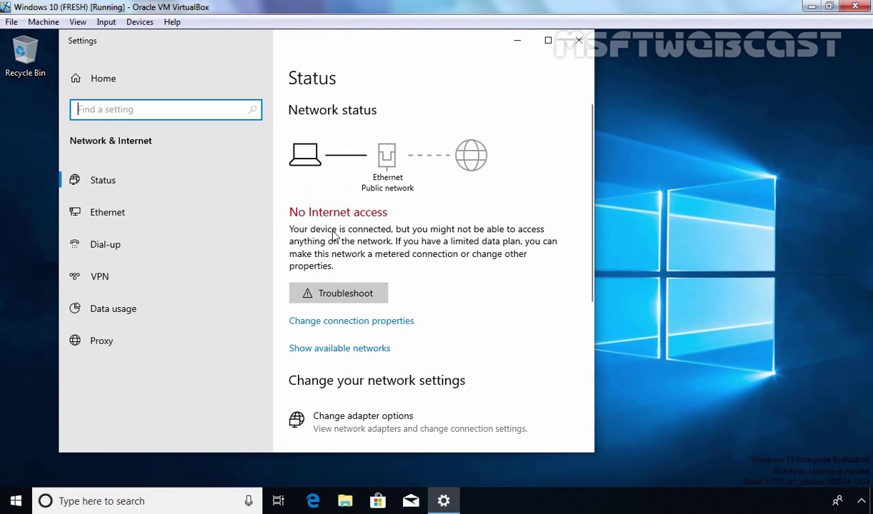
scroll(379, 250, "down", 4)
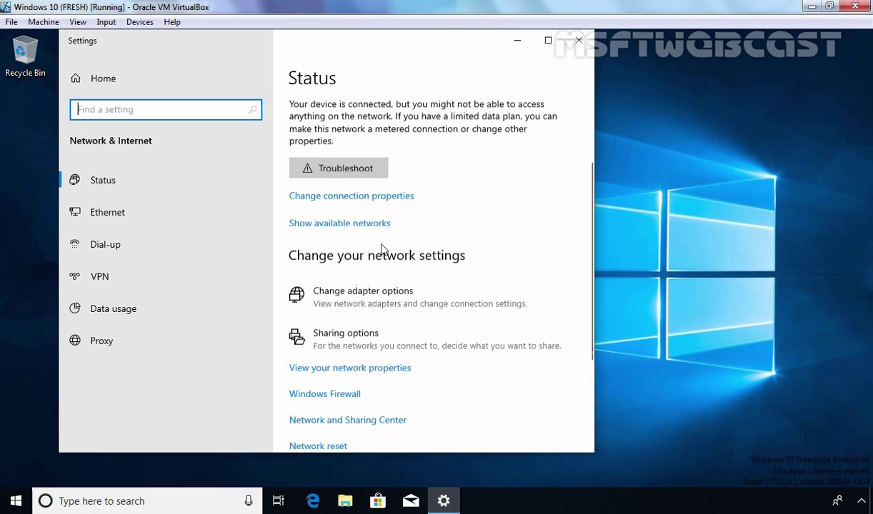
left_click(376, 302)
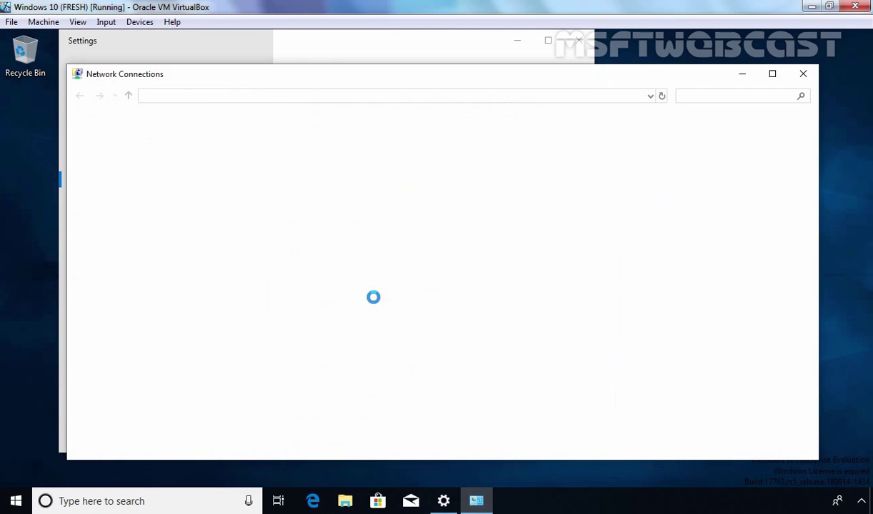
left_click(128, 153)
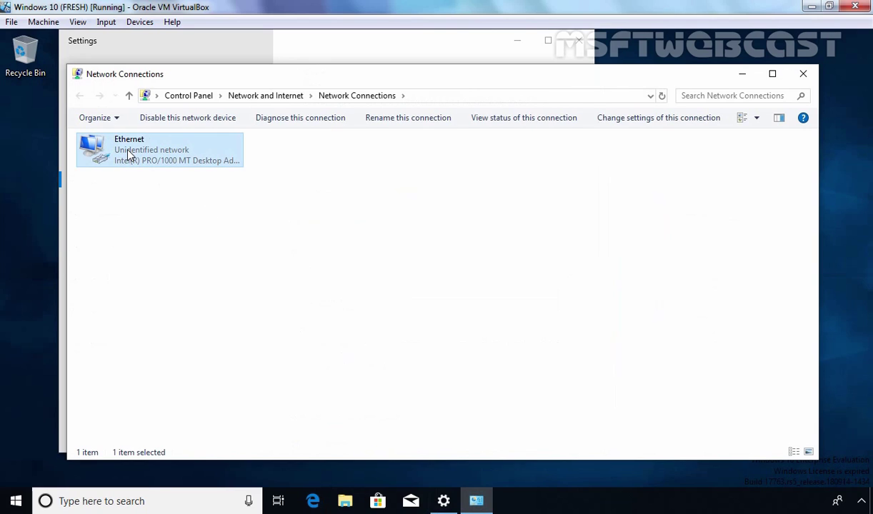
right_click(129, 154)
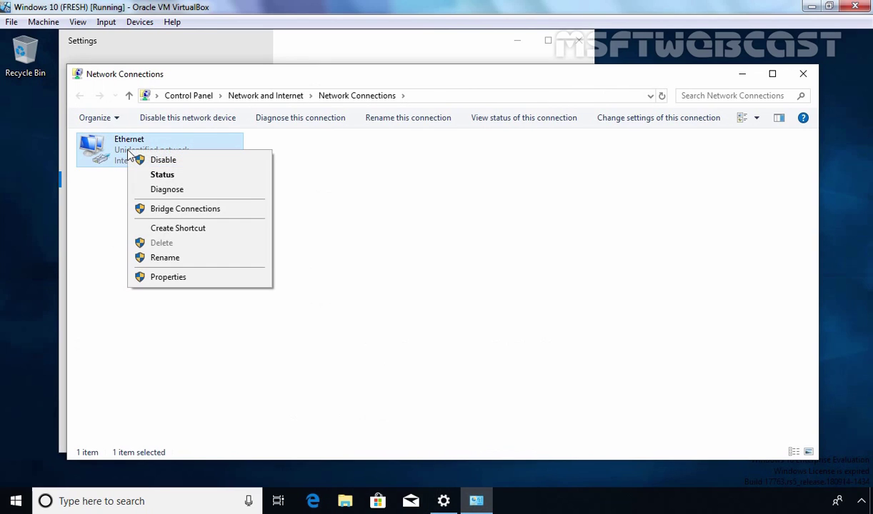
left_click(169, 279)
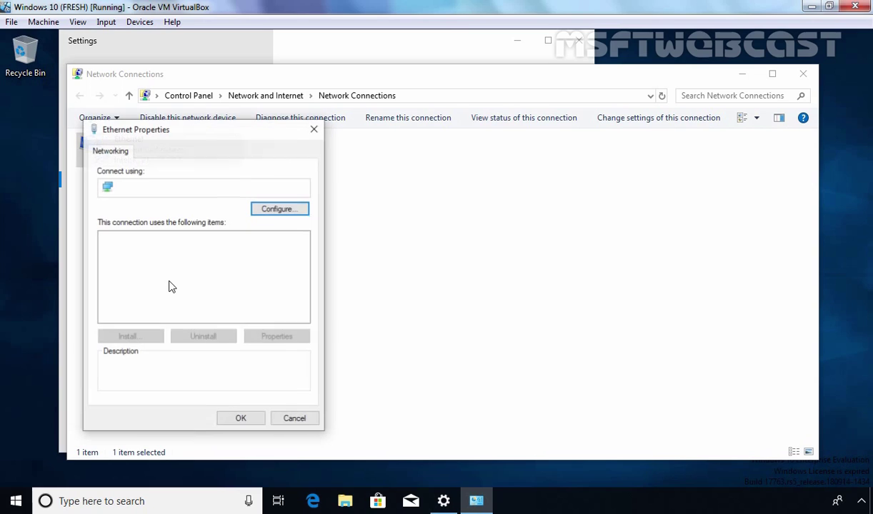
left_click(164, 271)
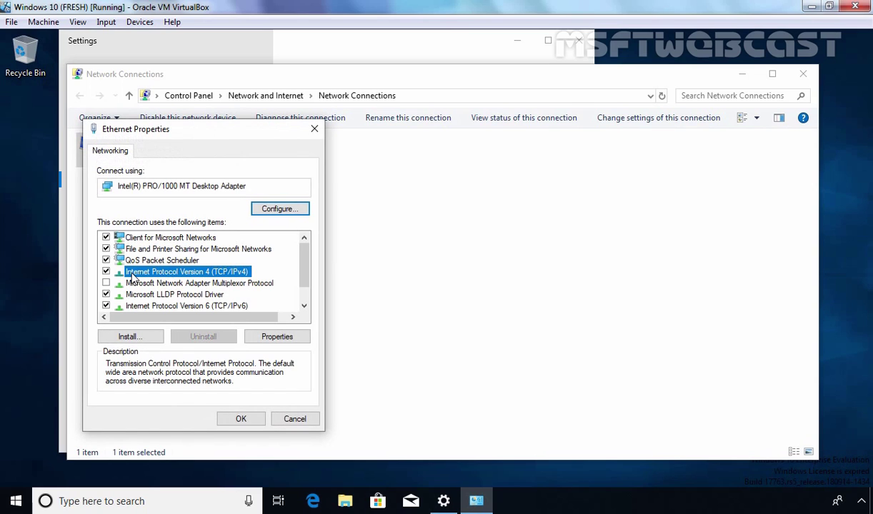
left_click(276, 337)
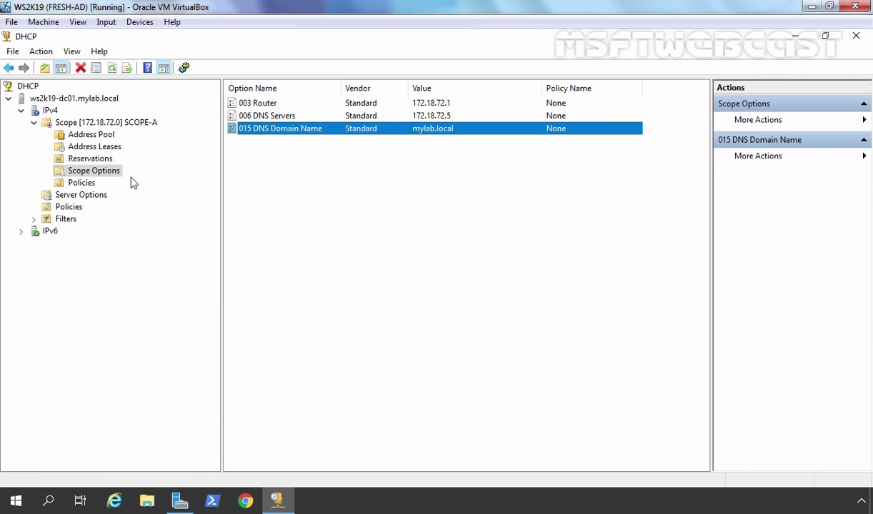
Step: Switch to the DHCP console on the WS2K19 server and activate the scope SCOPE-A
left_click(72, 123)
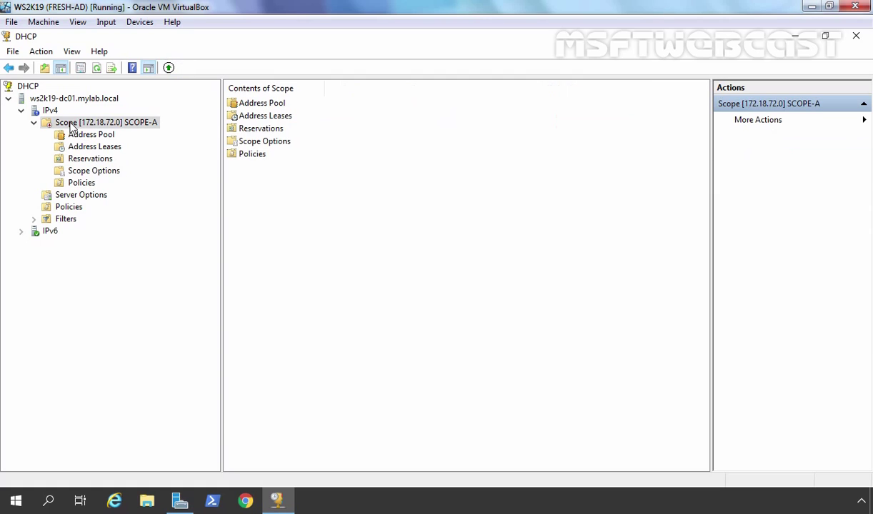
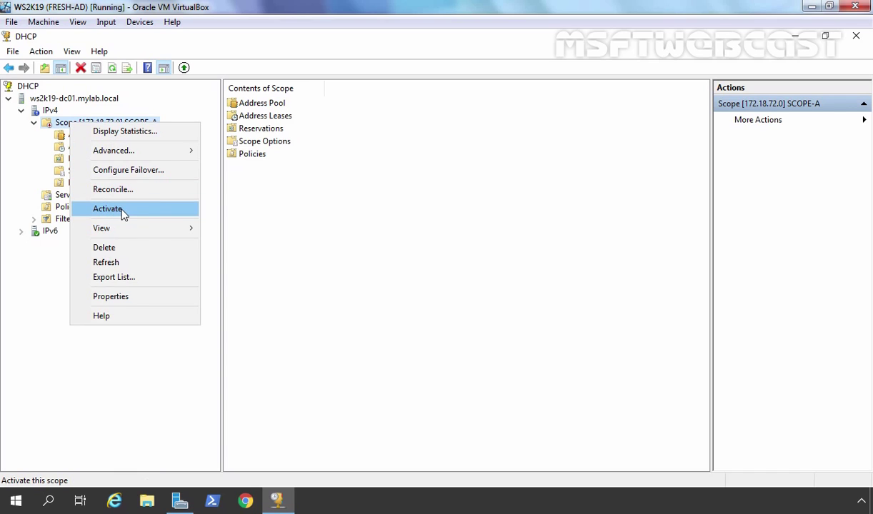
left_click(122, 210)
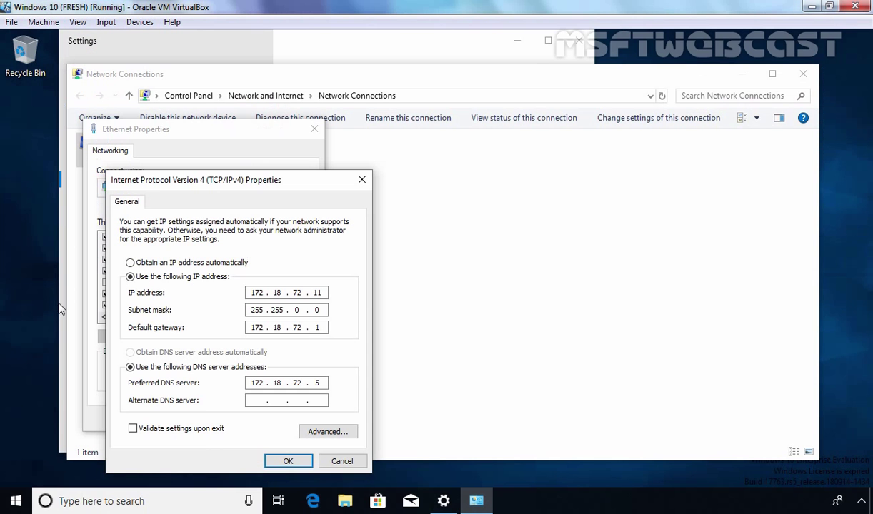
Step: On the Windows 10 client, set IPv4 to obtain the IP and DNS server addresses automatically and allow the PC to be discoverable
left_click(136, 262)
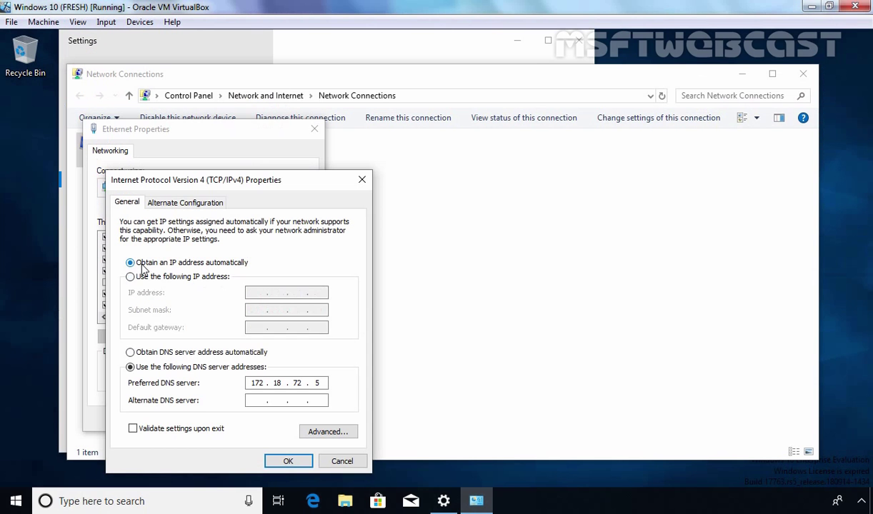
left_click(153, 352)
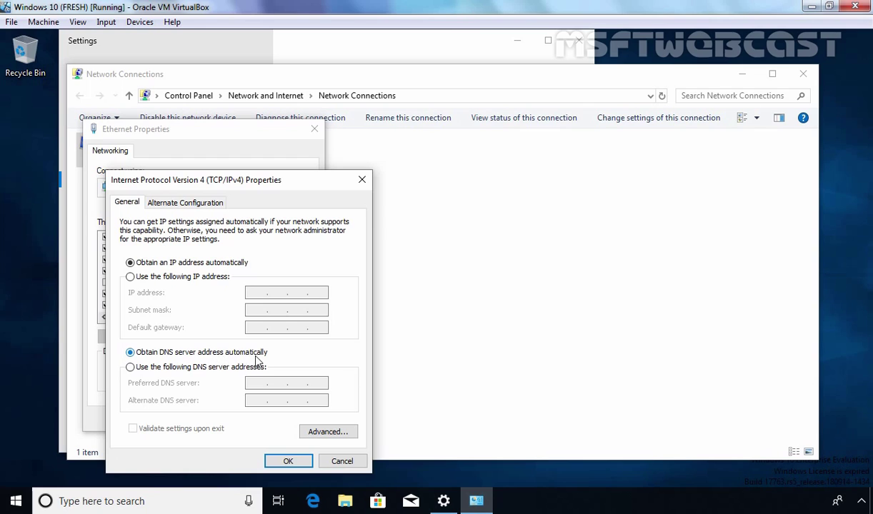
left_click(288, 462)
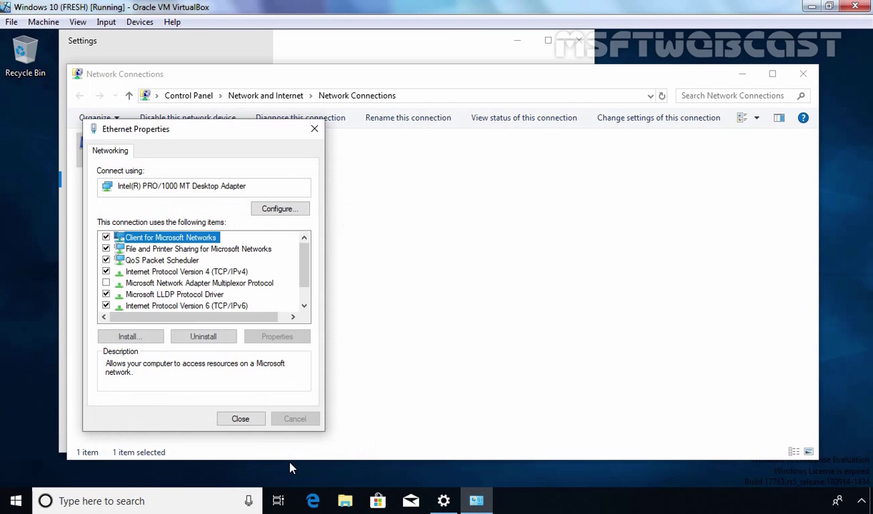
left_click(241, 420)
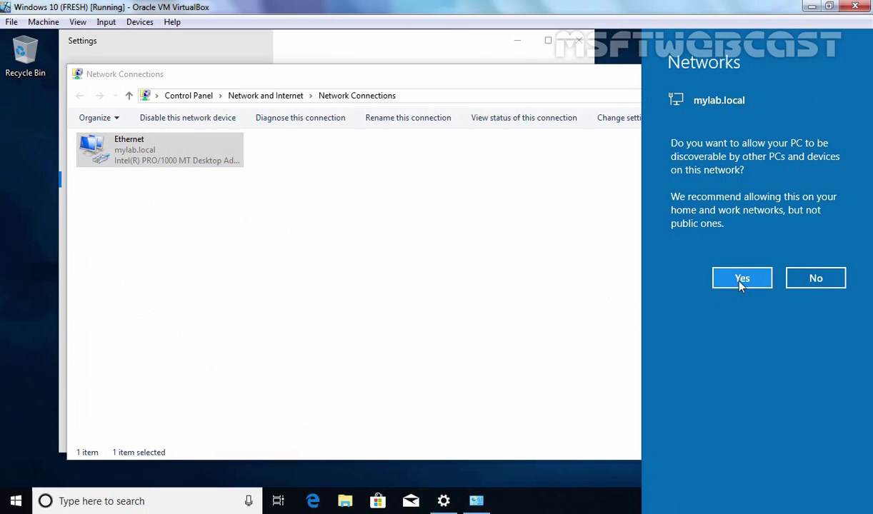
left_click(742, 280)
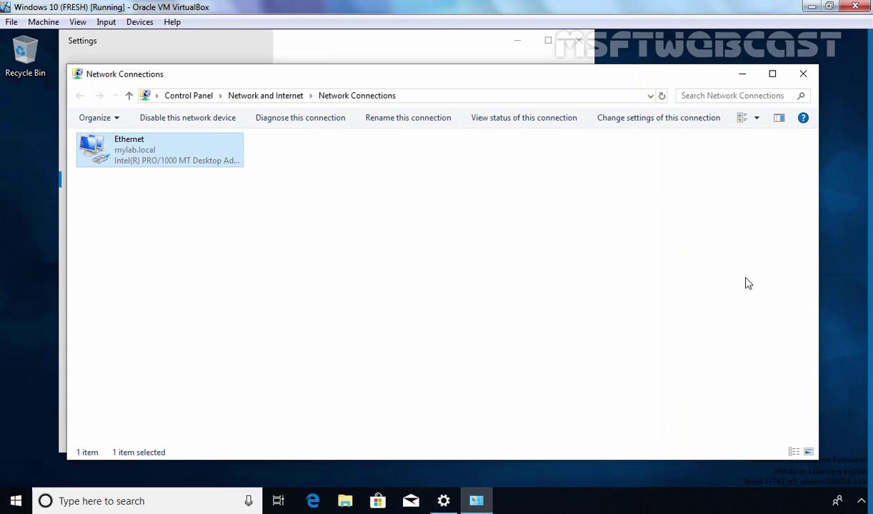
Step: Examine the Ethernet connection details for DHCP status, IPv4 address, subnet mask, lease times, default gateway, DHCP server and DNS server
right_click(164, 154)
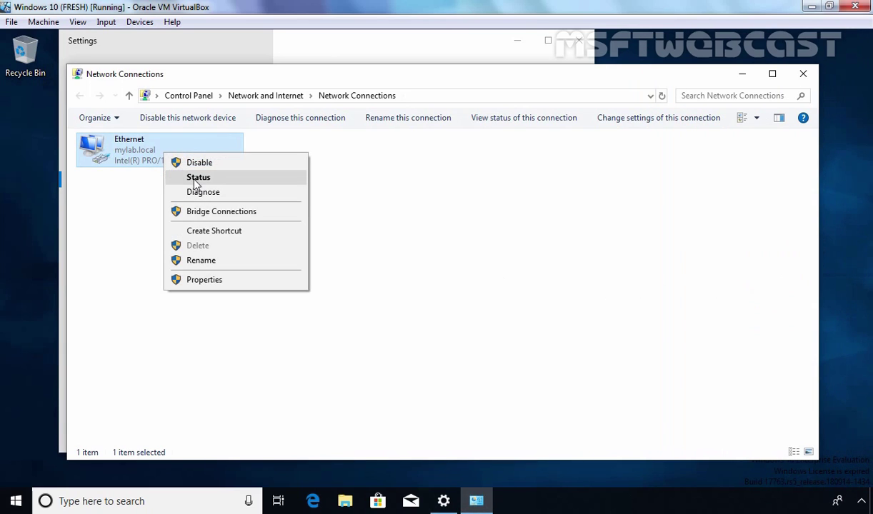
left_click(193, 180)
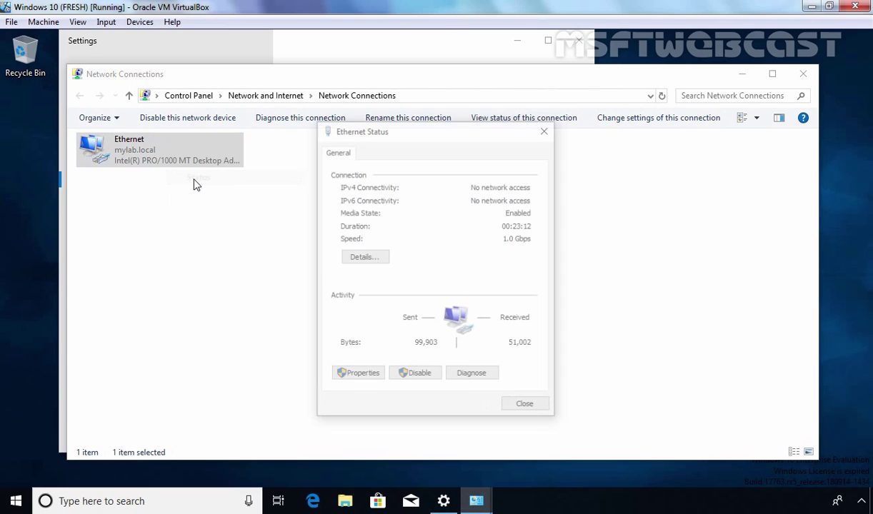
left_click(357, 256)
left_click(344, 237)
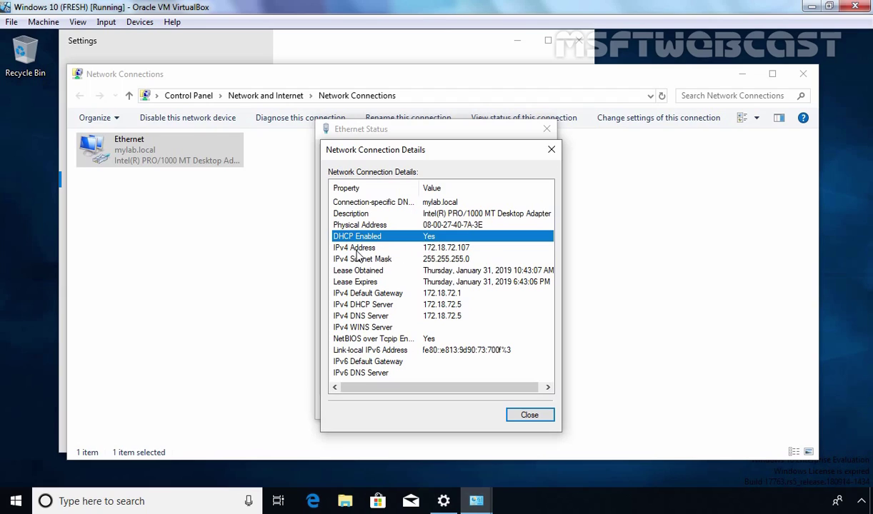
left_click(353, 250)
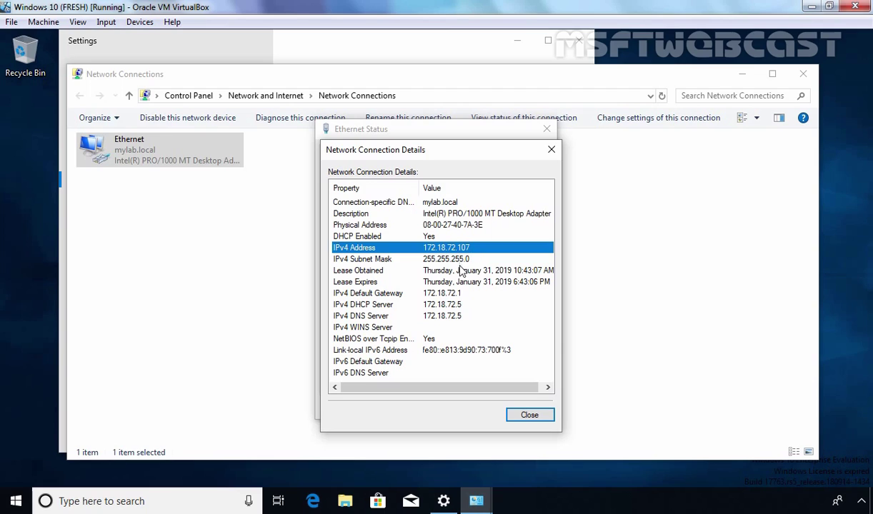
left_click(436, 258)
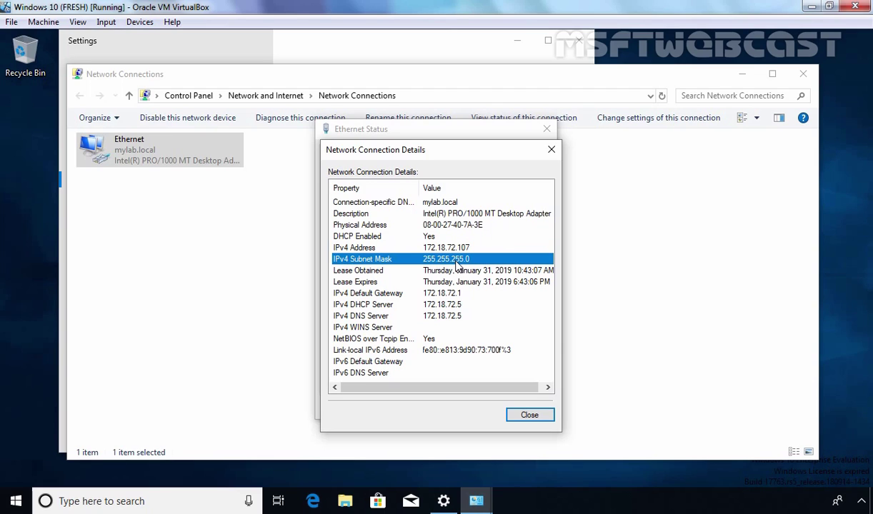
left_click(357, 271)
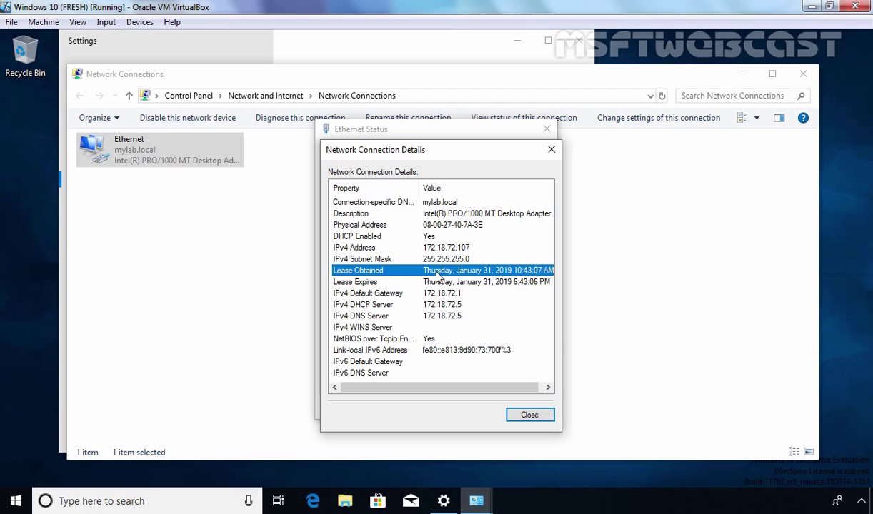
left_click(361, 284)
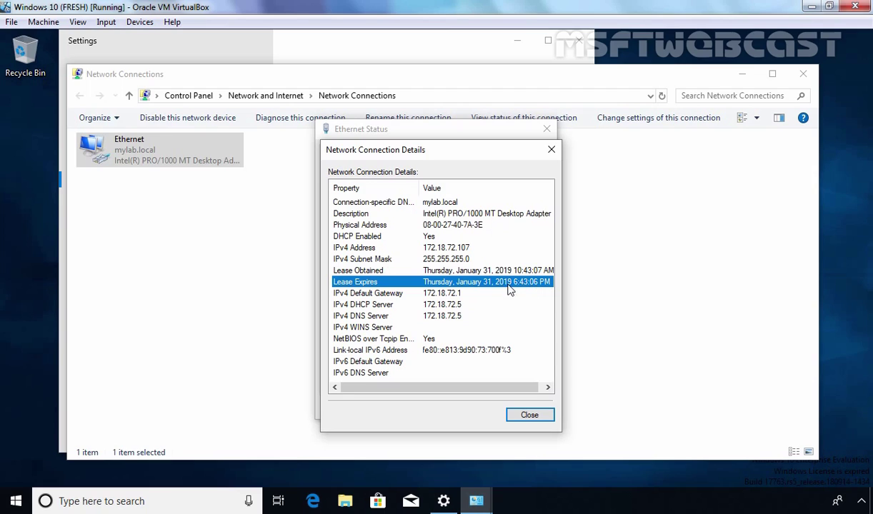
left_click(353, 296)
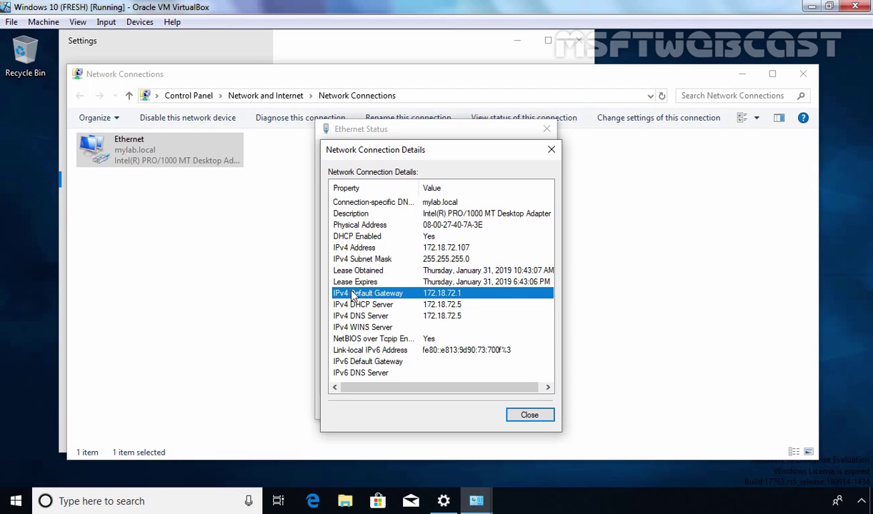
left_click(378, 305)
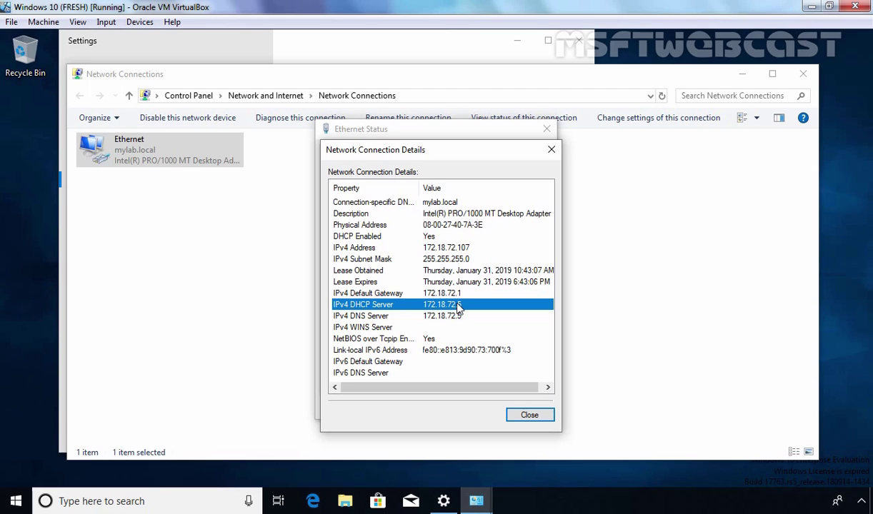
left_click(355, 315)
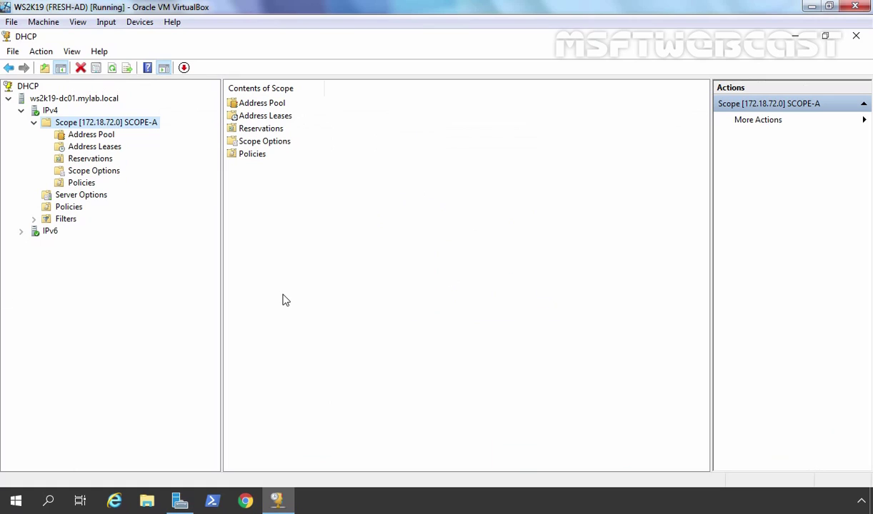
Step: Switch to the DHCP console on the WS2K19 server and refresh SCOPE-A's address leases
left_click(82, 142)
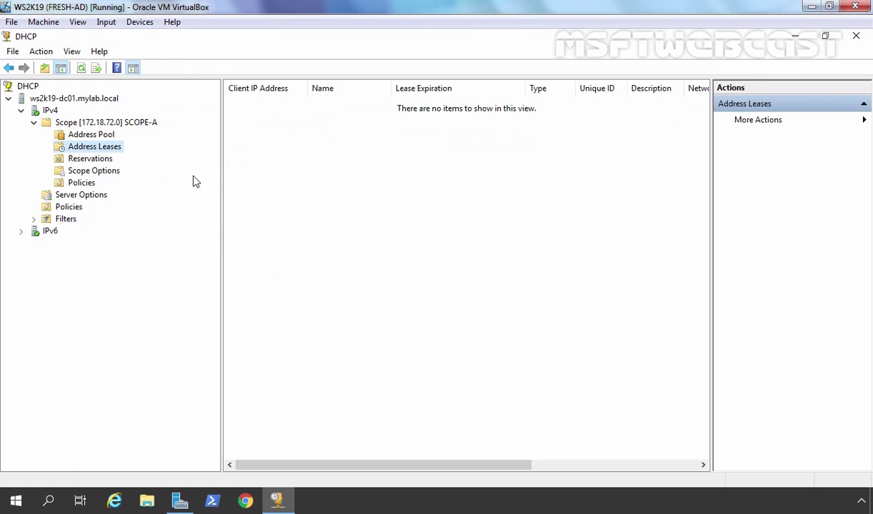
right_click(274, 145)
left_click(306, 159)
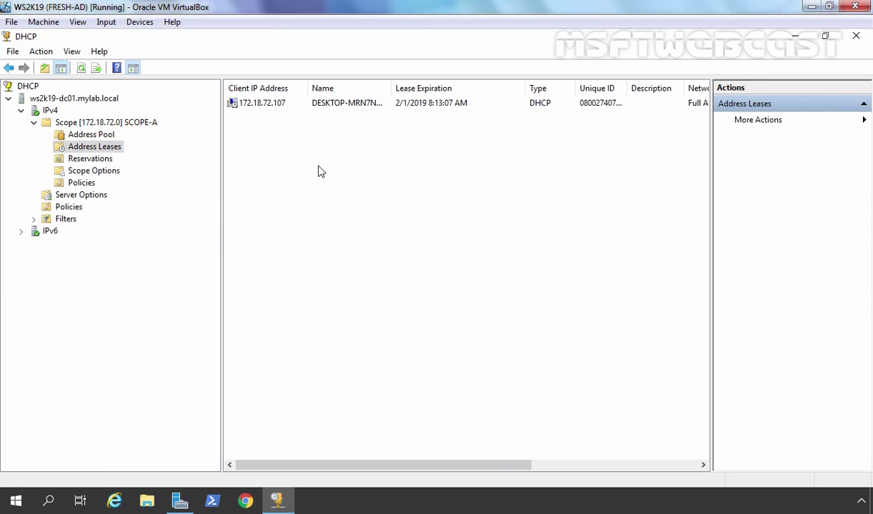
Step: Widen the Name and Unique ID columns of the address leases list to show their full contents
double_click(393, 87)
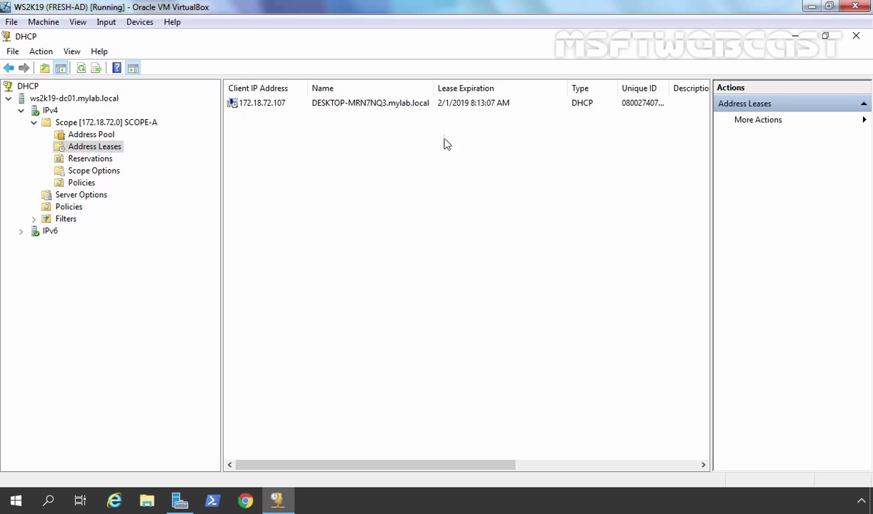
left_click_drag(421, 467, 469, 463)
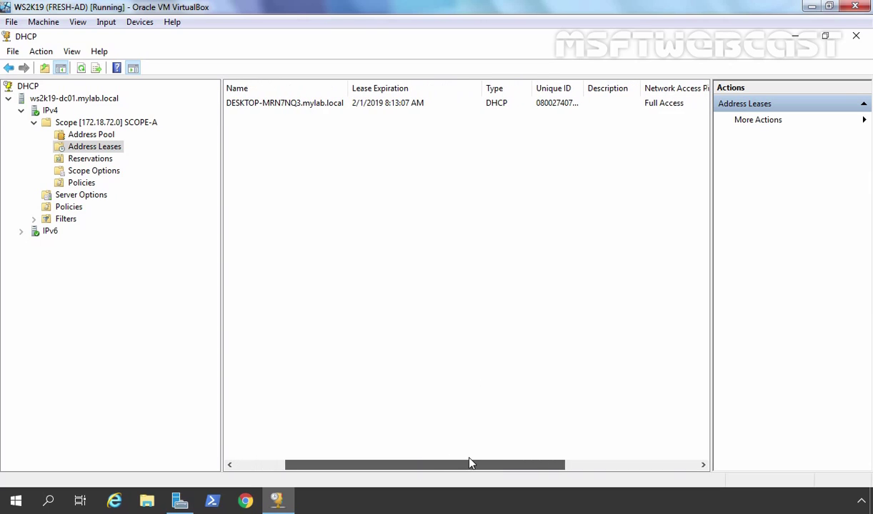
double_click(580, 80)
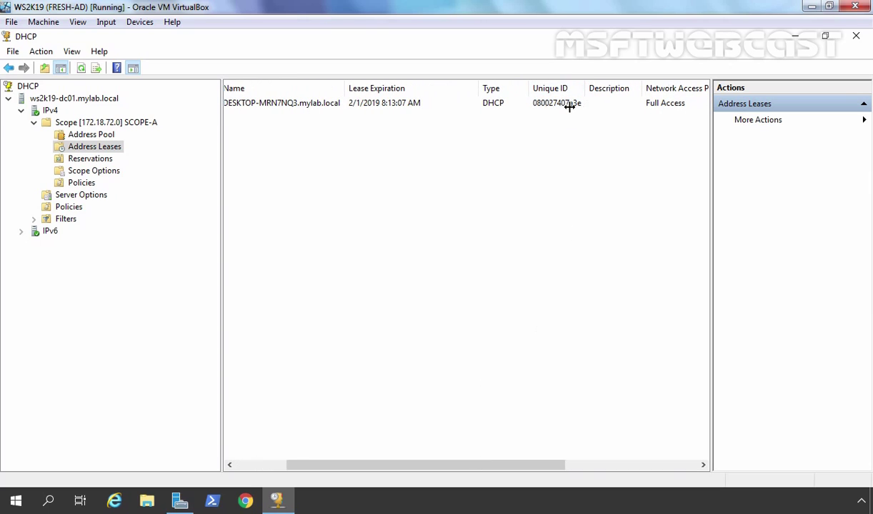
Step: Compare the physical address in the Windows 10 client's connection details with the unique ID of its lease on the DHCP server
key("alt+Tab")
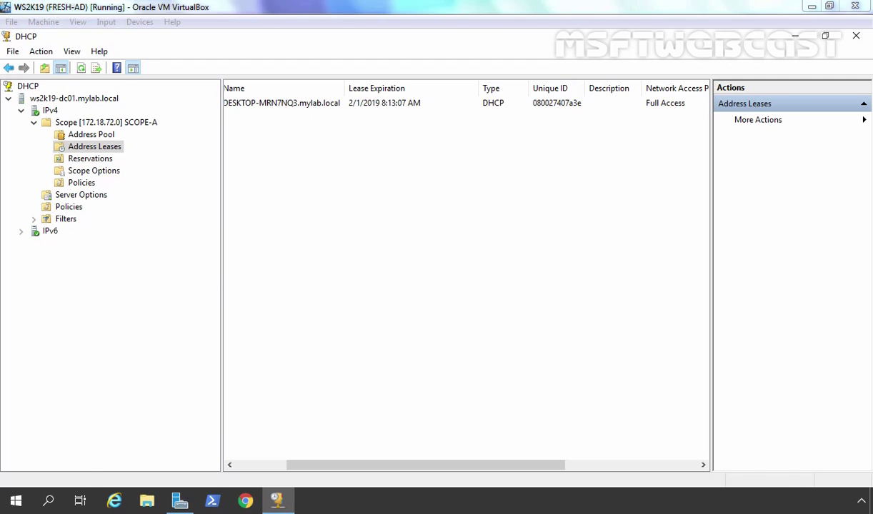
left_click(447, 226)
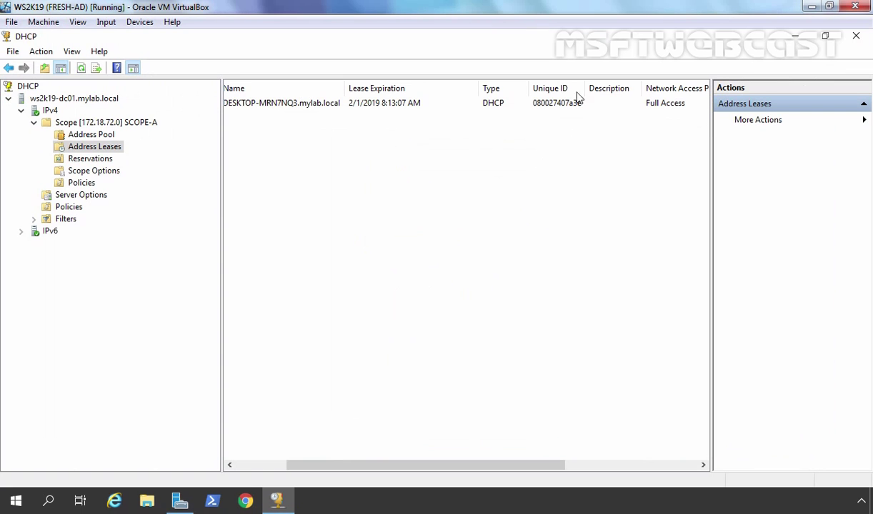
left_click(565, 107)
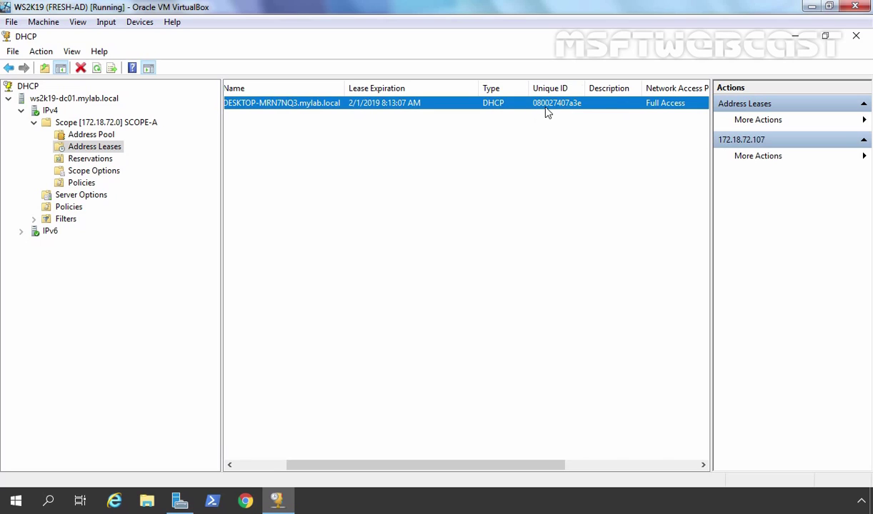